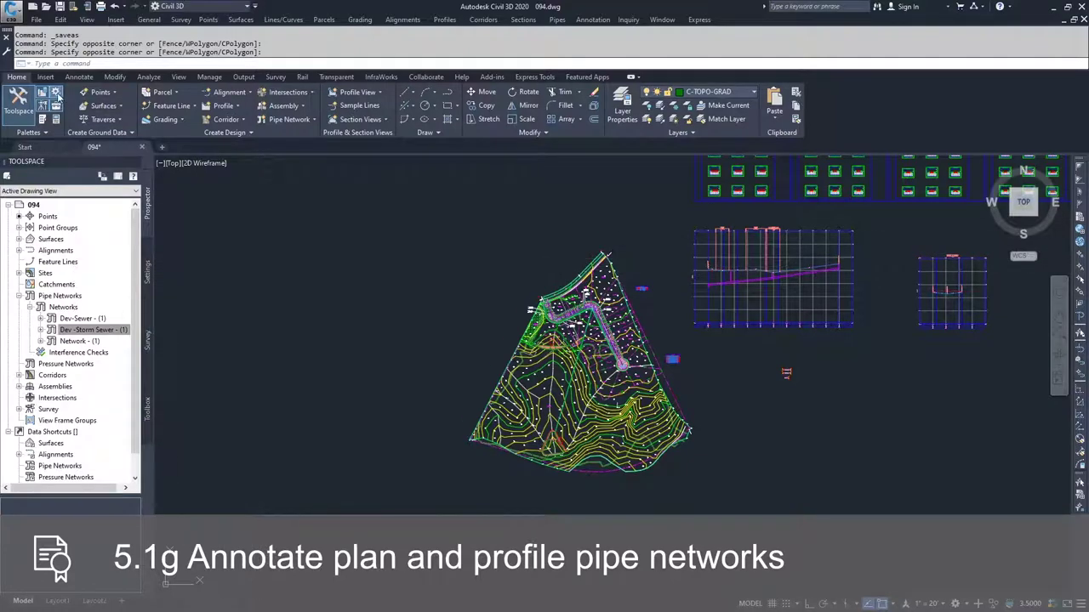
Step: Open the Add Labels dialog from the Annotate tab
click(89, 77)
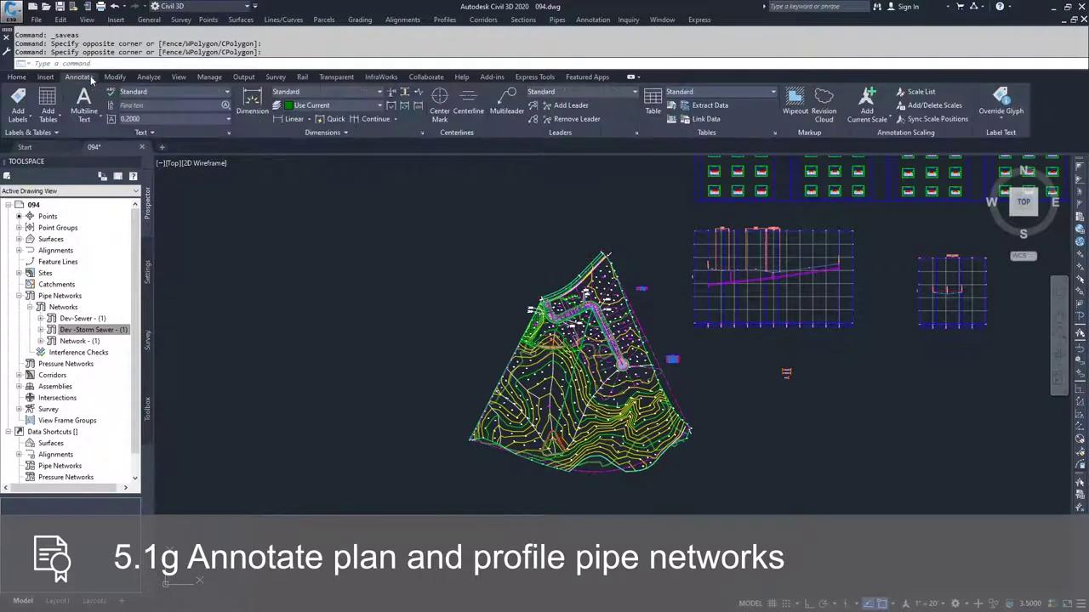
click(19, 101)
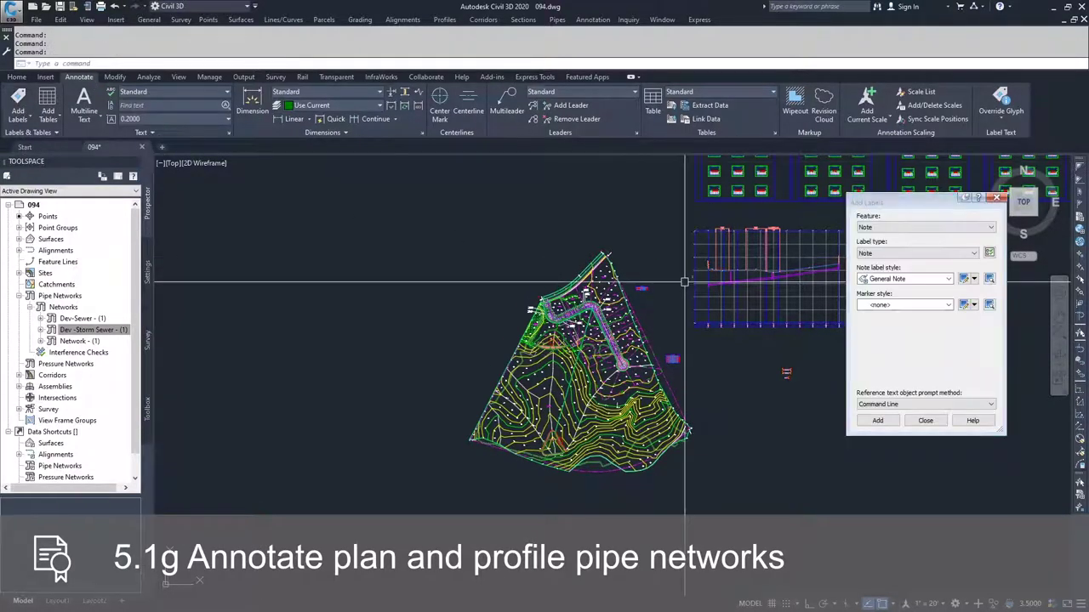
Step: Set Add Labels to Pipe Network, Single Part Plan, with the Length Material and Slope pipe style
click(916, 228)
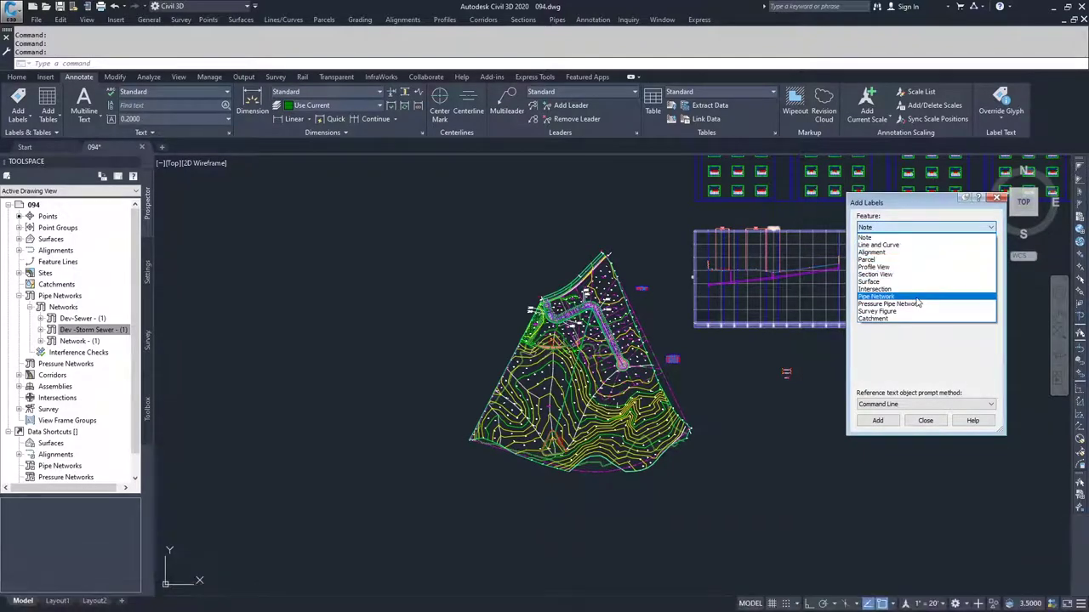
click(889, 296)
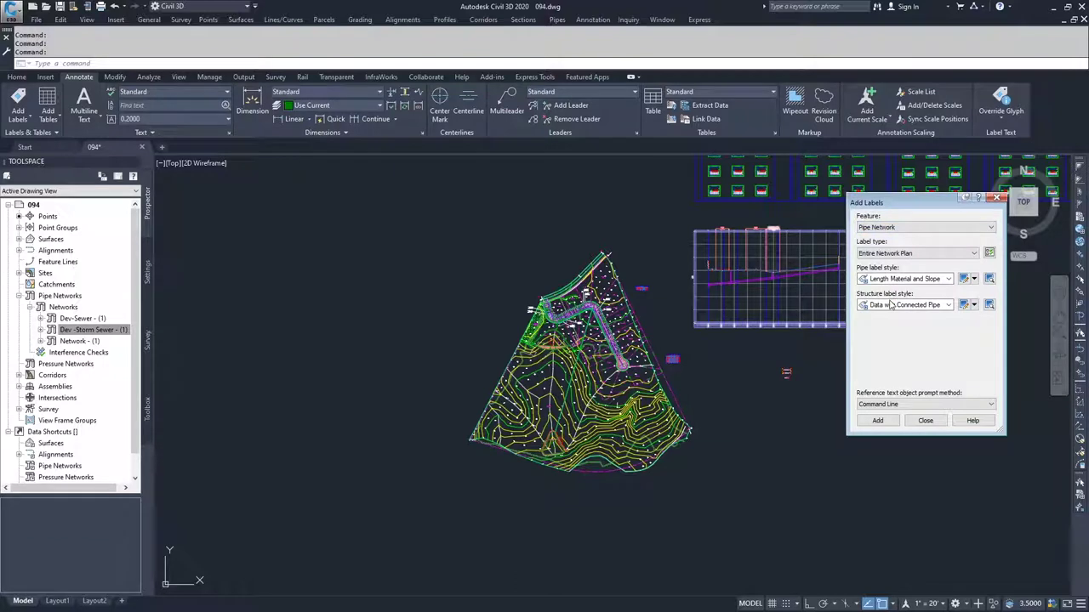
click(903, 255)
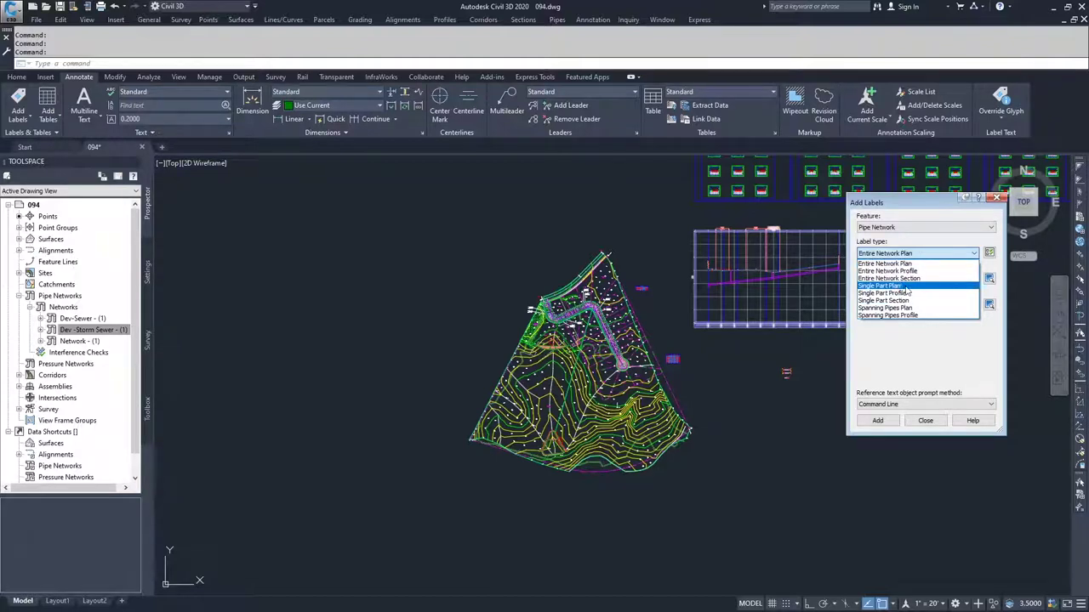
click(884, 286)
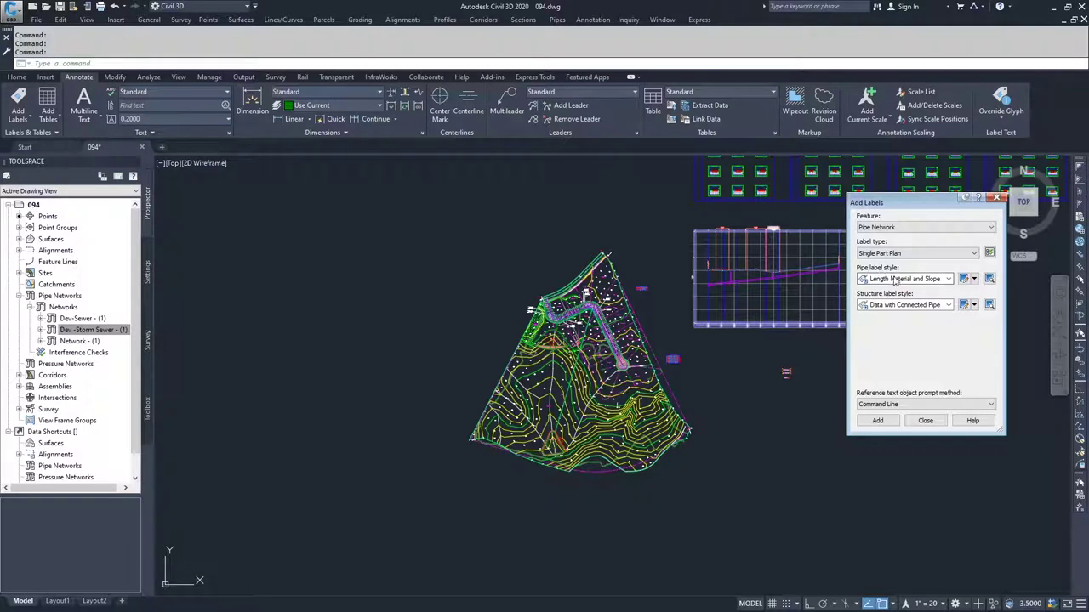
click(915, 279)
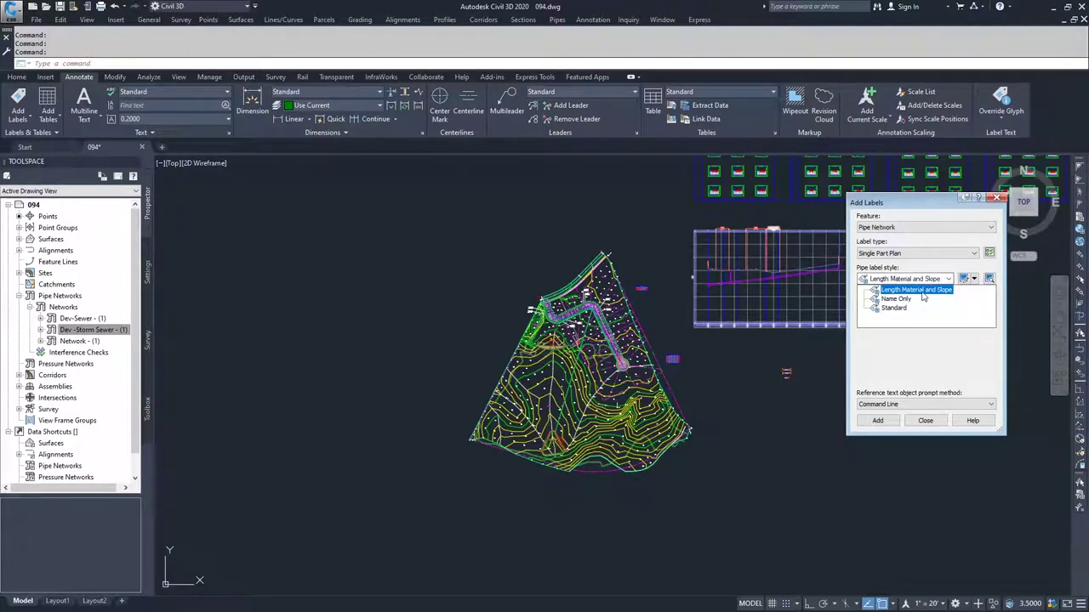
click(921, 292)
click(964, 279)
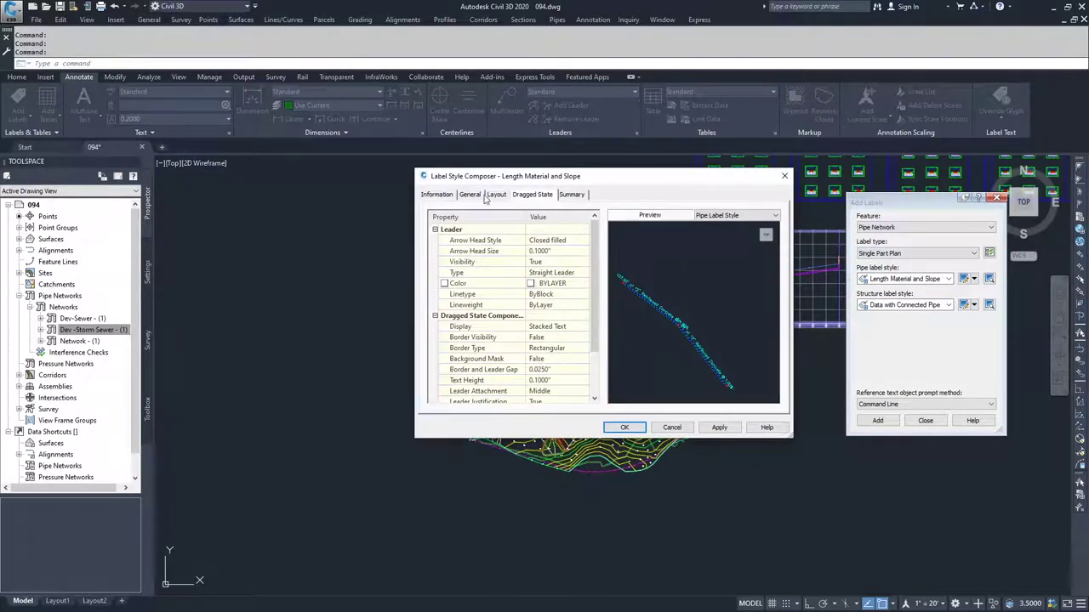
Step: Add a Flow Direction Arrow component on the label style's Layout
click(473, 195)
click(498, 195)
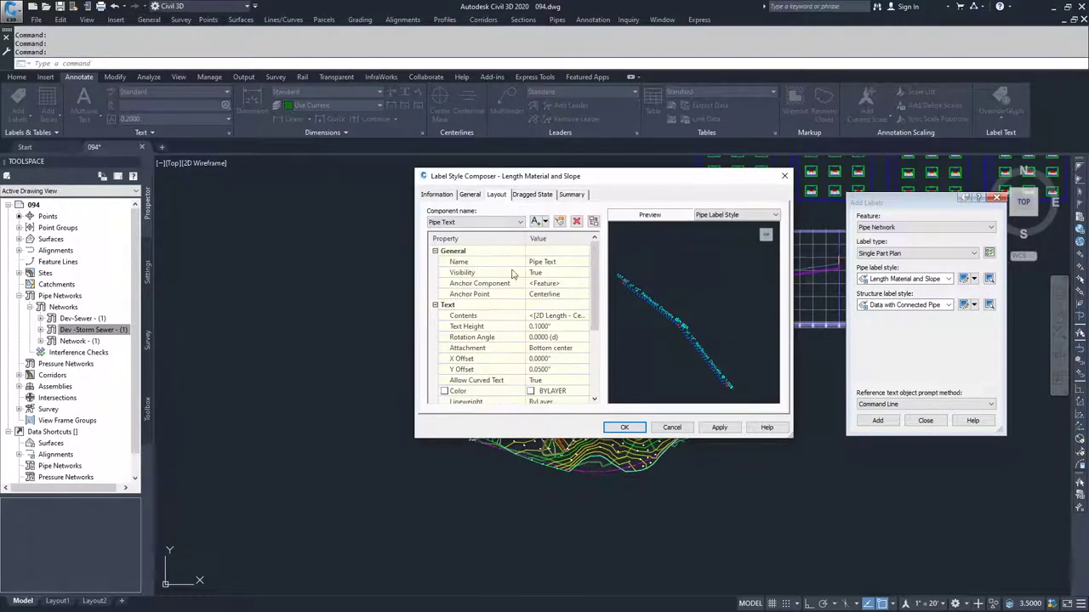
click(546, 222)
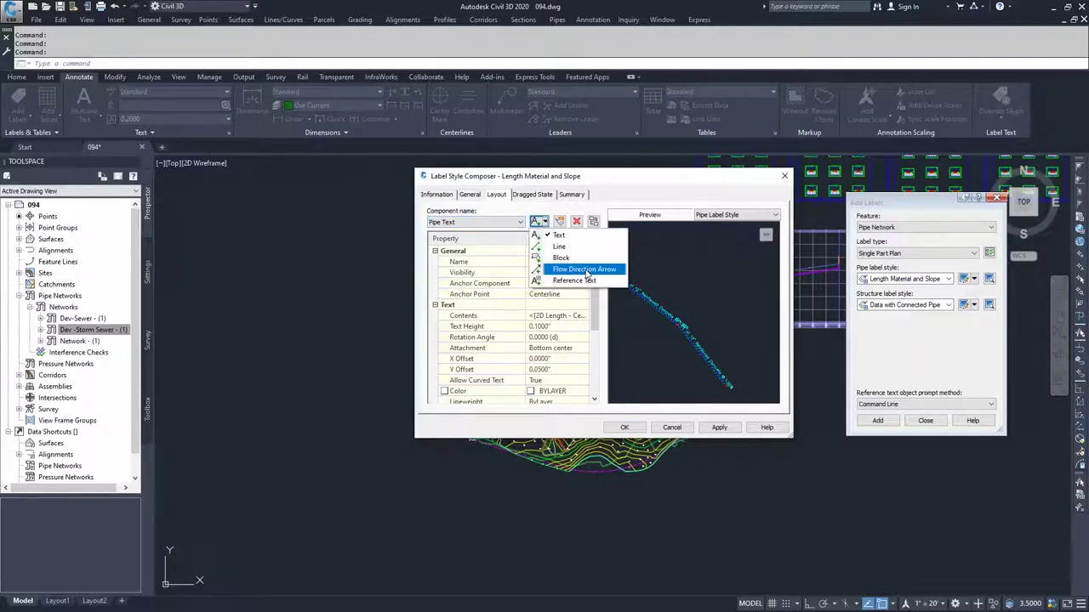
click(584, 269)
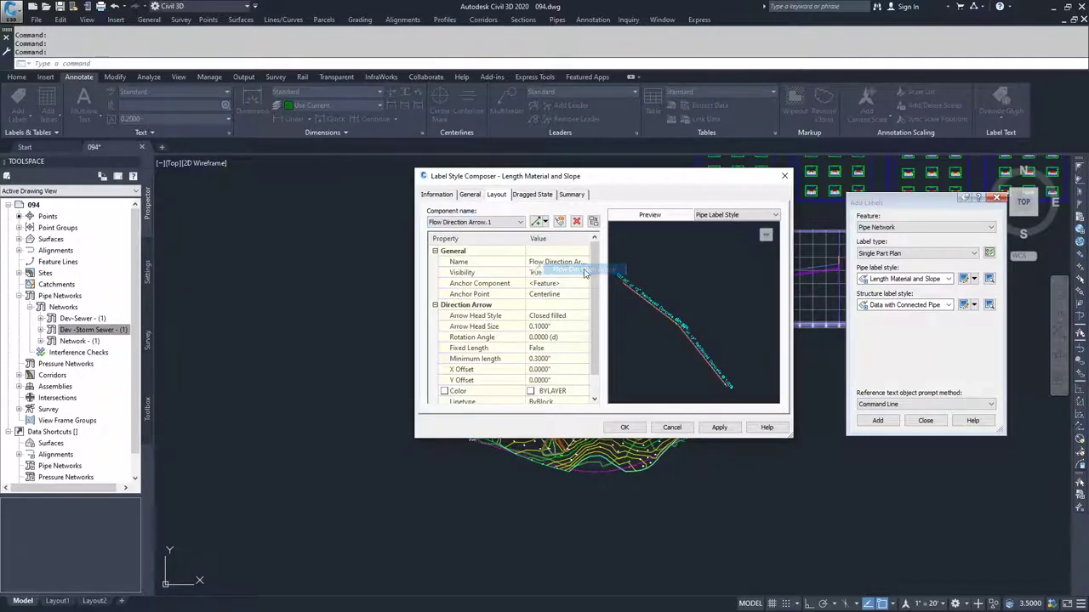
Step: Set Flow Direction Arrow.1's Fixed Length to True, then apply and save the style
click(520, 222)
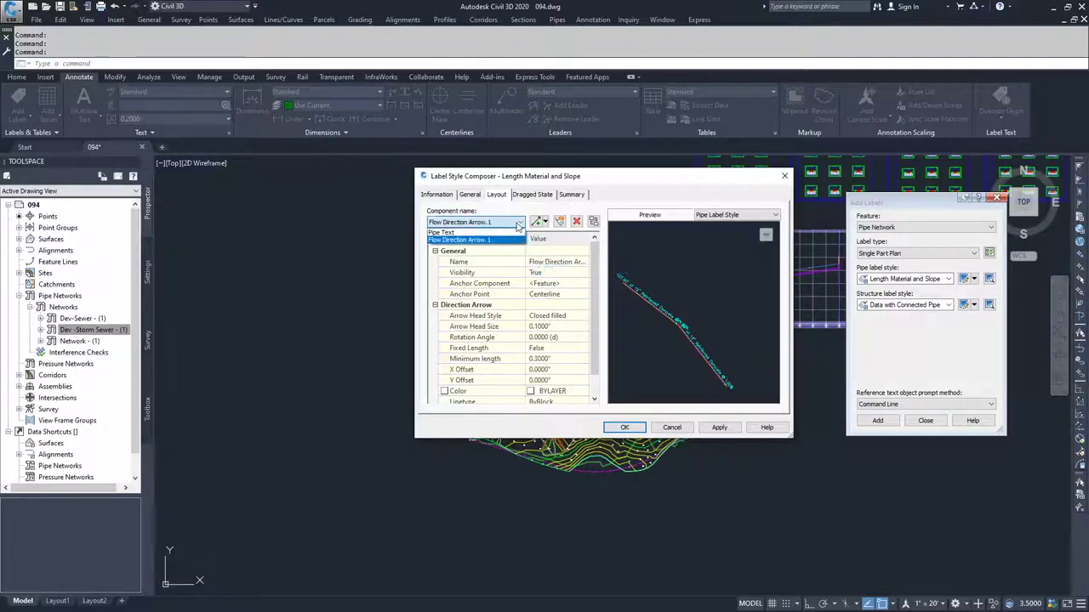
click(445, 241)
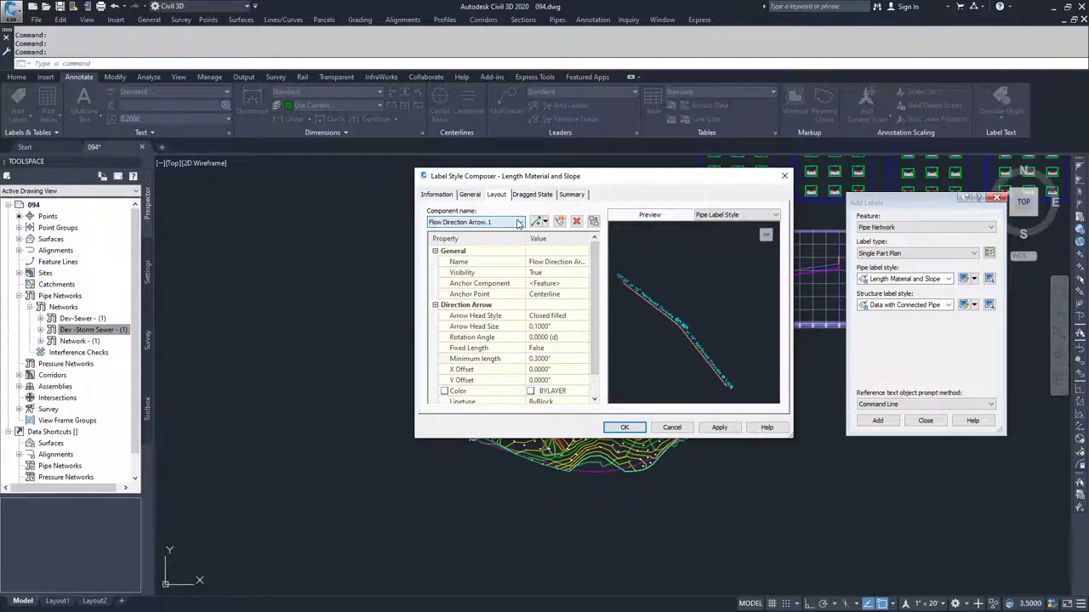
click(530, 349)
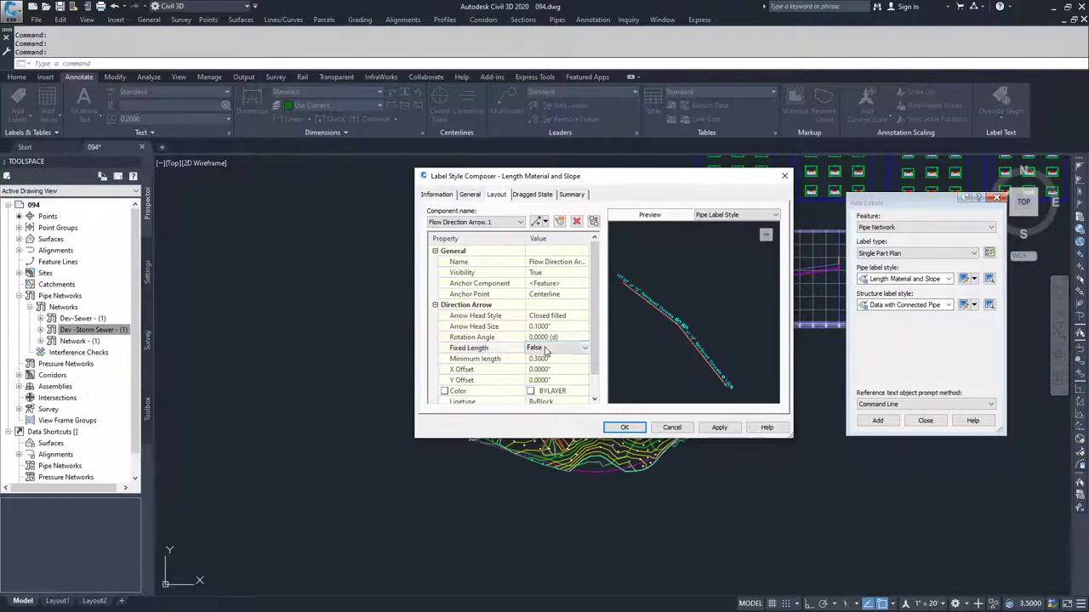
click(554, 350)
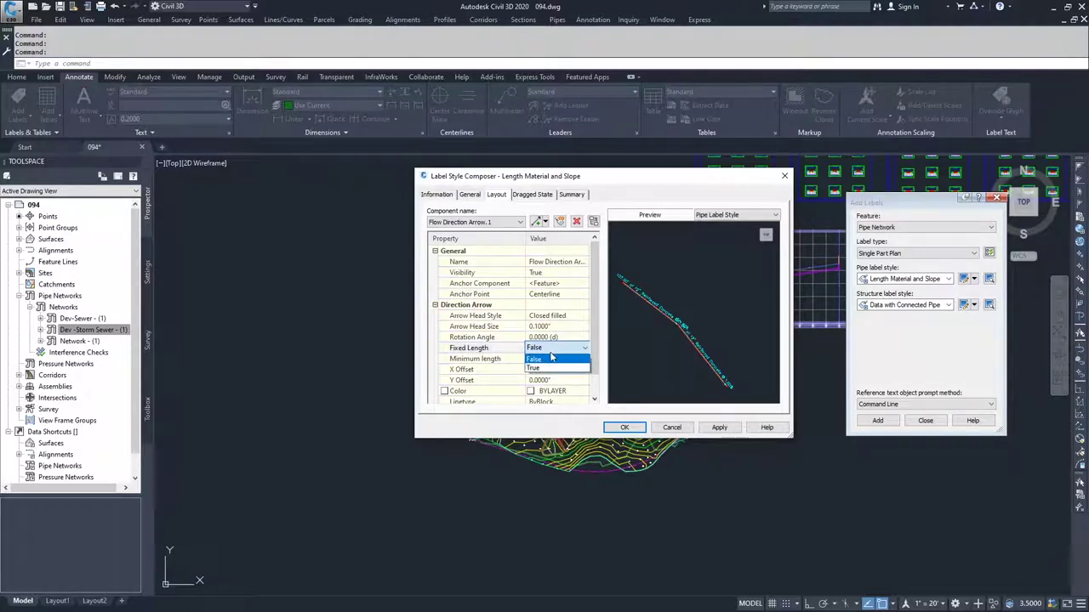
click(536, 371)
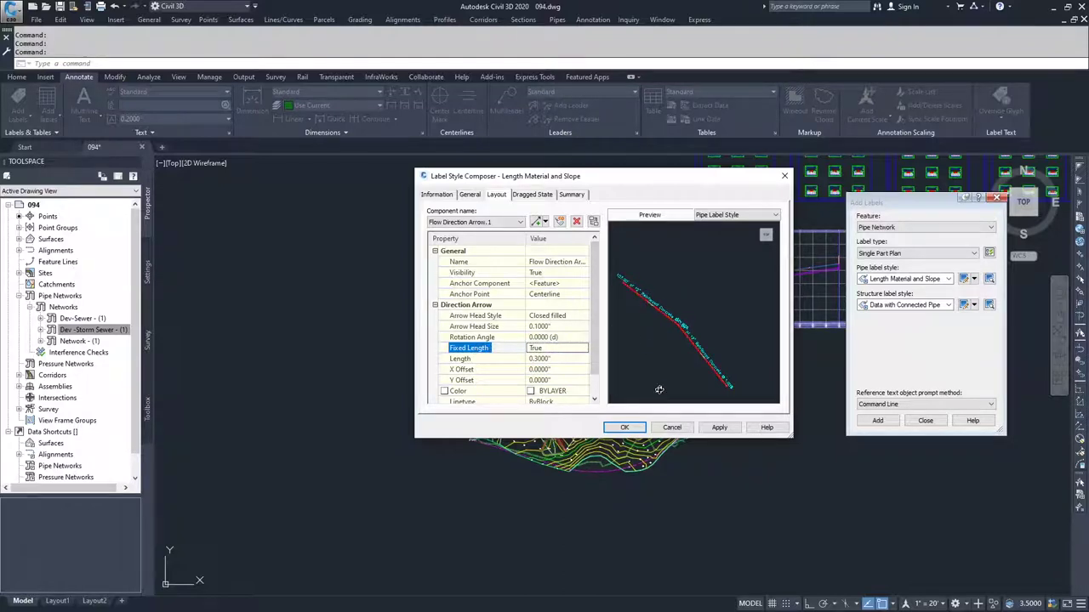
click(719, 427)
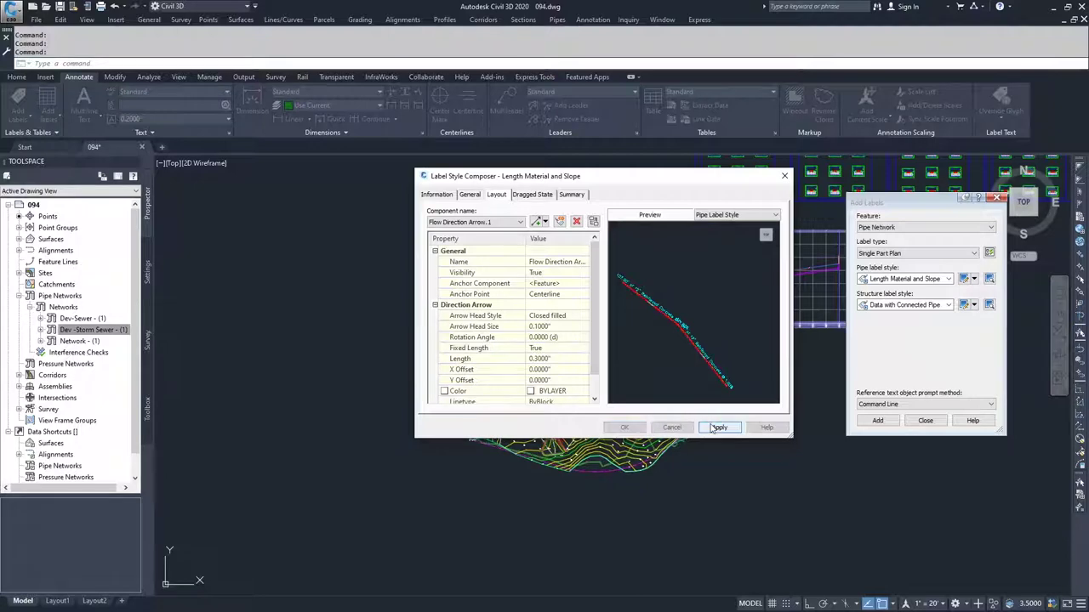
click(625, 428)
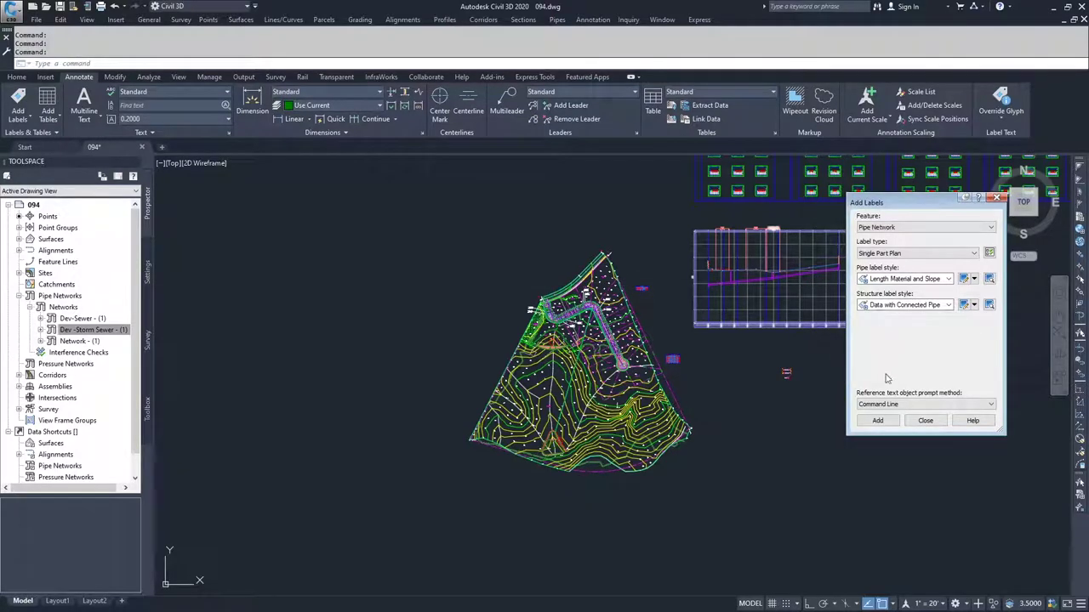
Step: Pick the storm sewer pipe in plan to place its 992.01' of 12" @ 1.47% label
click(878, 422)
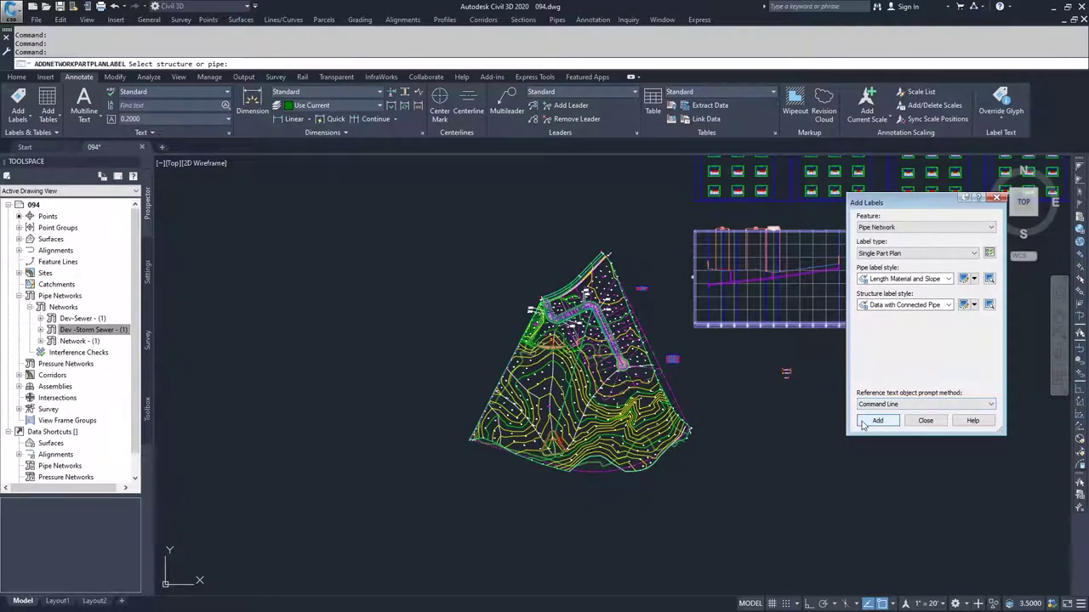
scroll(558, 392, up, 5)
scroll(558, 391, up, 2)
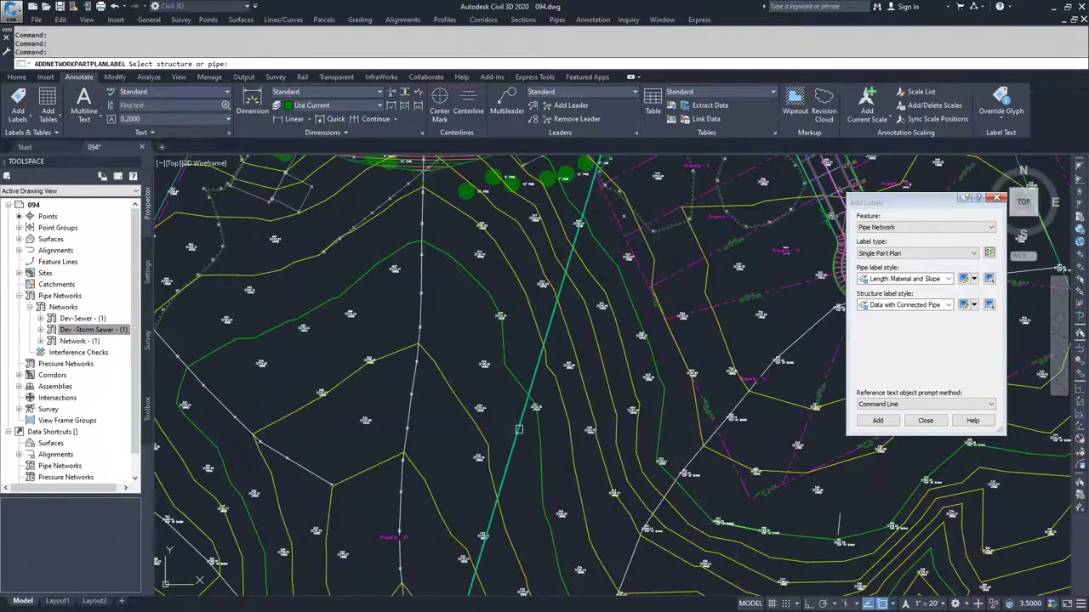
scroll(518, 429, up, 6)
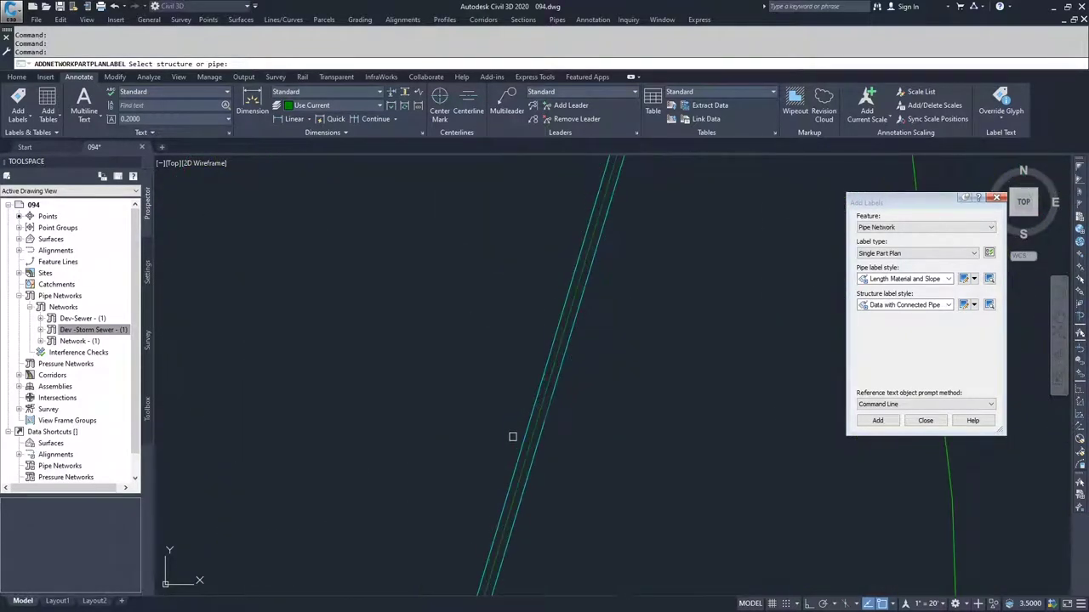
click(526, 435)
scroll(525, 437, down, 6)
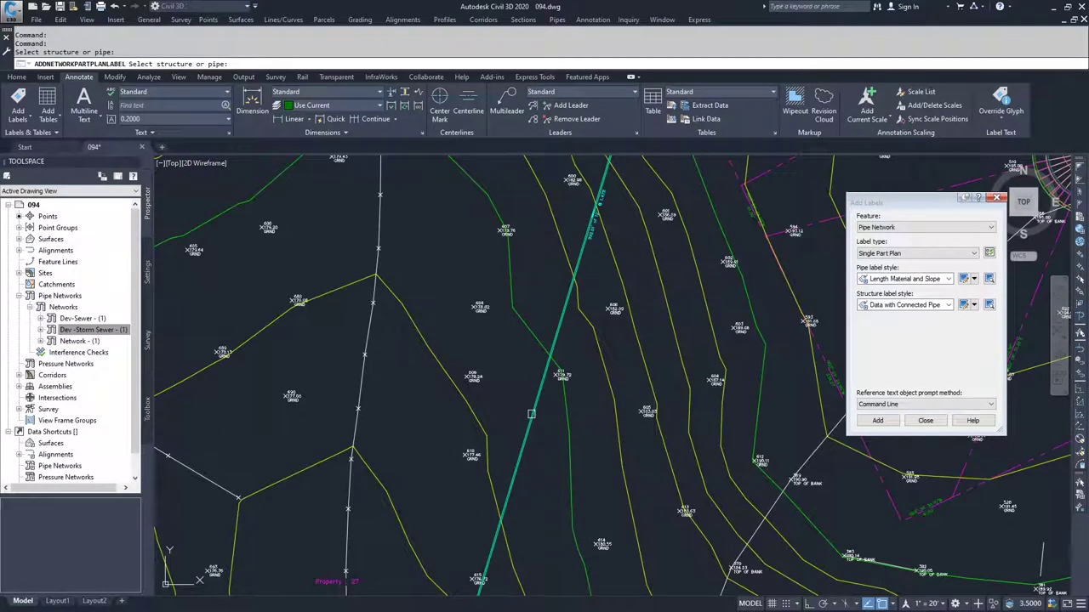
scroll(572, 302, up, 5)
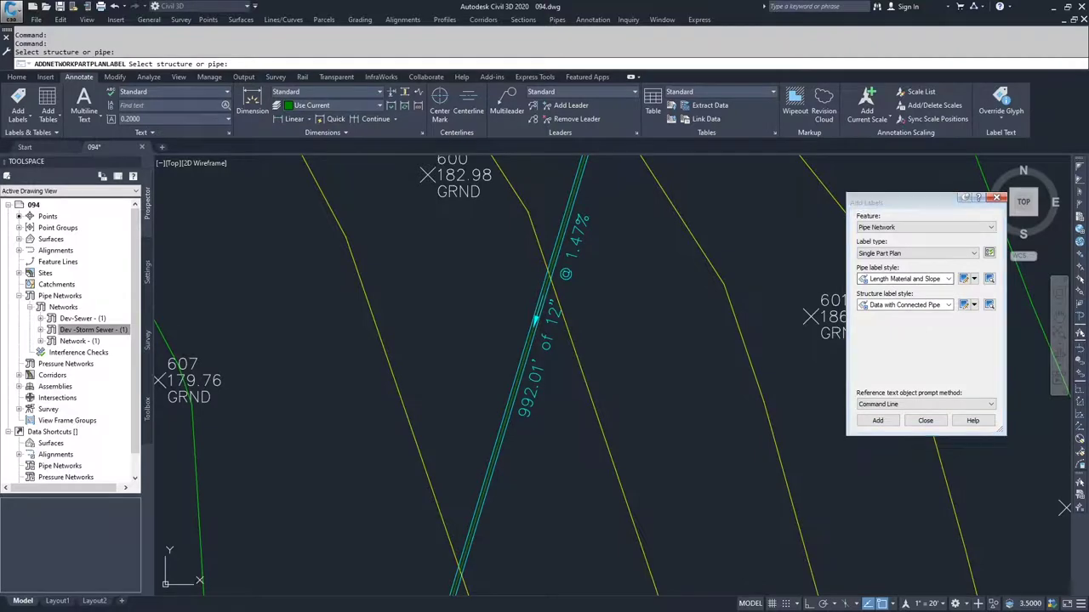
scroll(574, 344, down, 5)
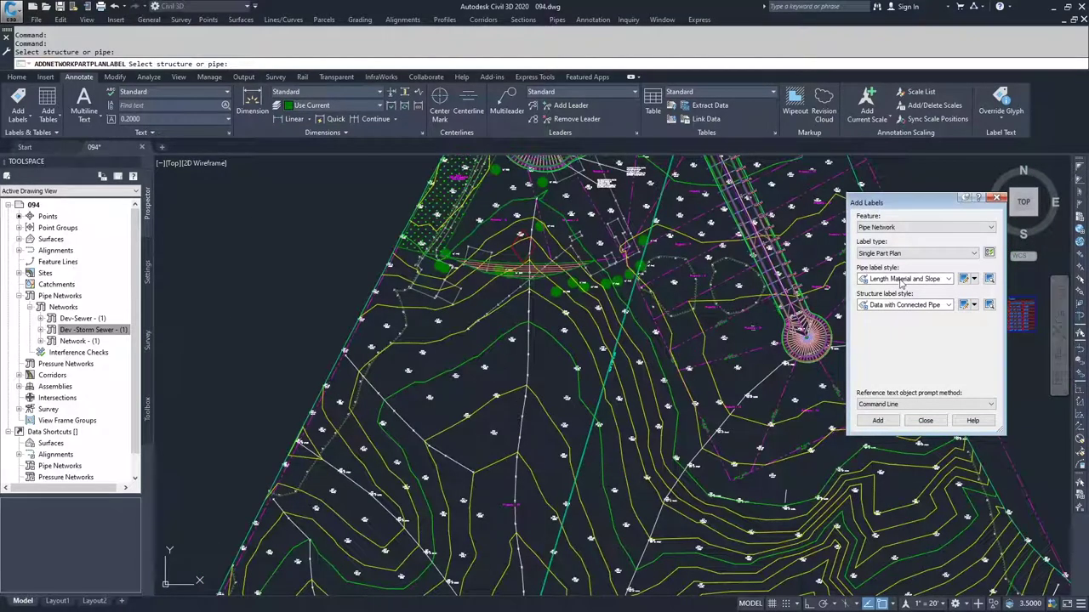
Step: Change the label type to Single Part Profile, keeping the Length Material and Slope style
click(903, 253)
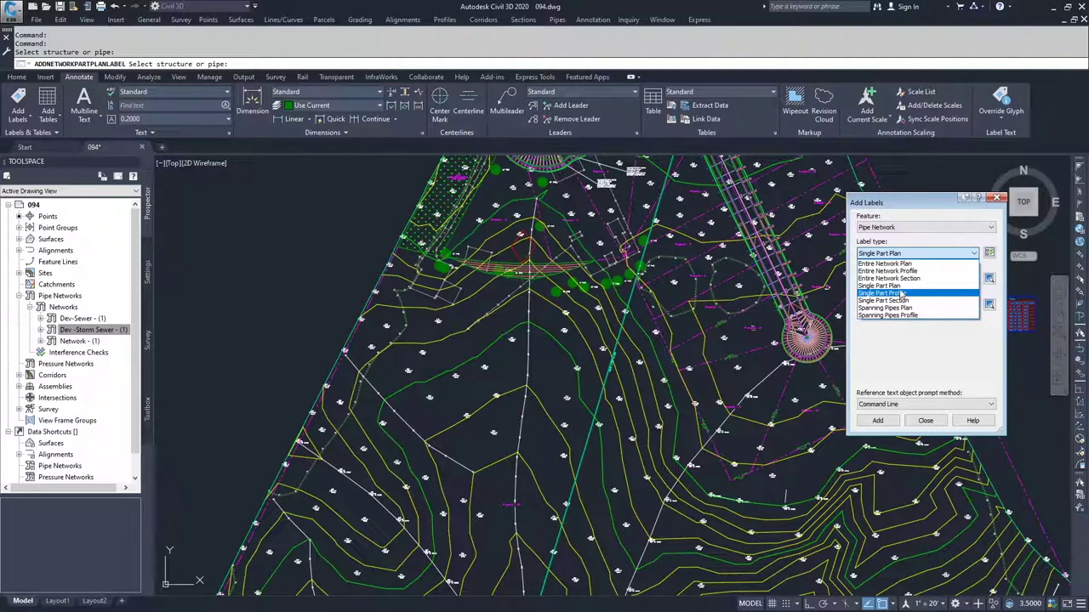
click(901, 293)
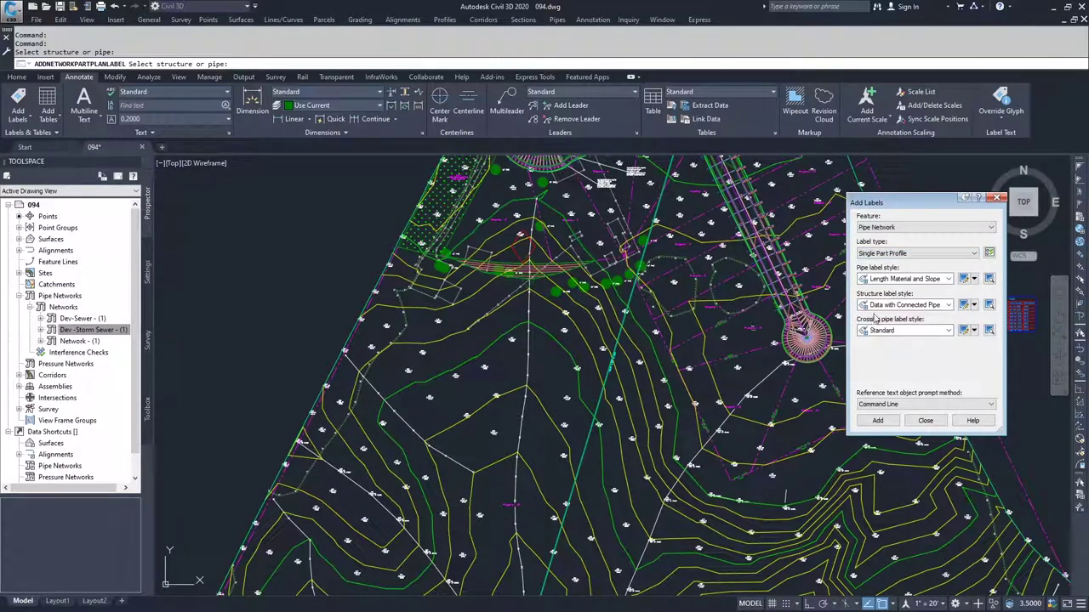
click(919, 281)
click(918, 282)
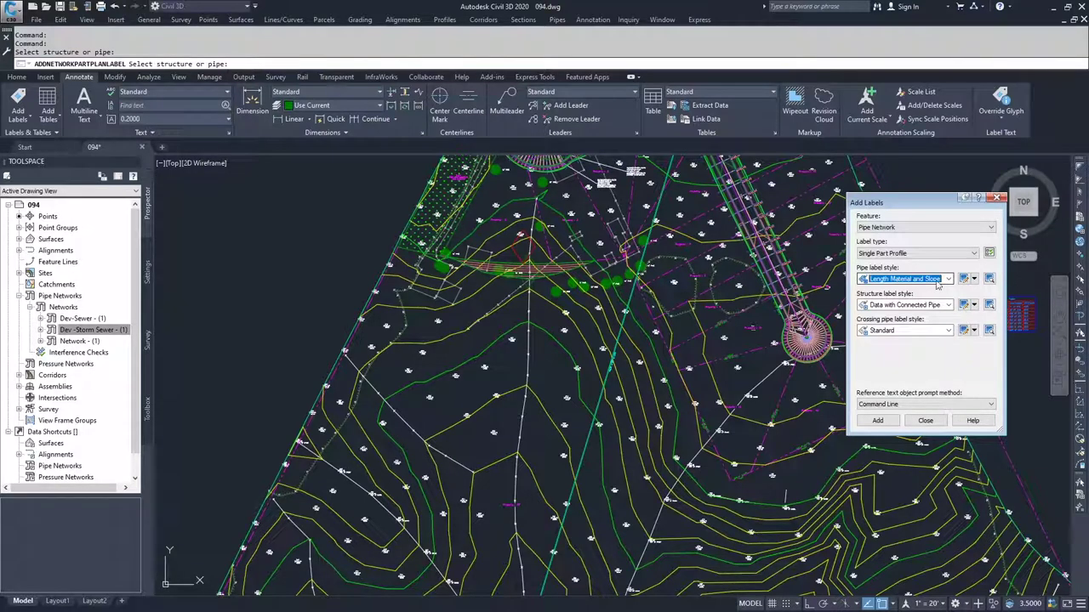
click(964, 280)
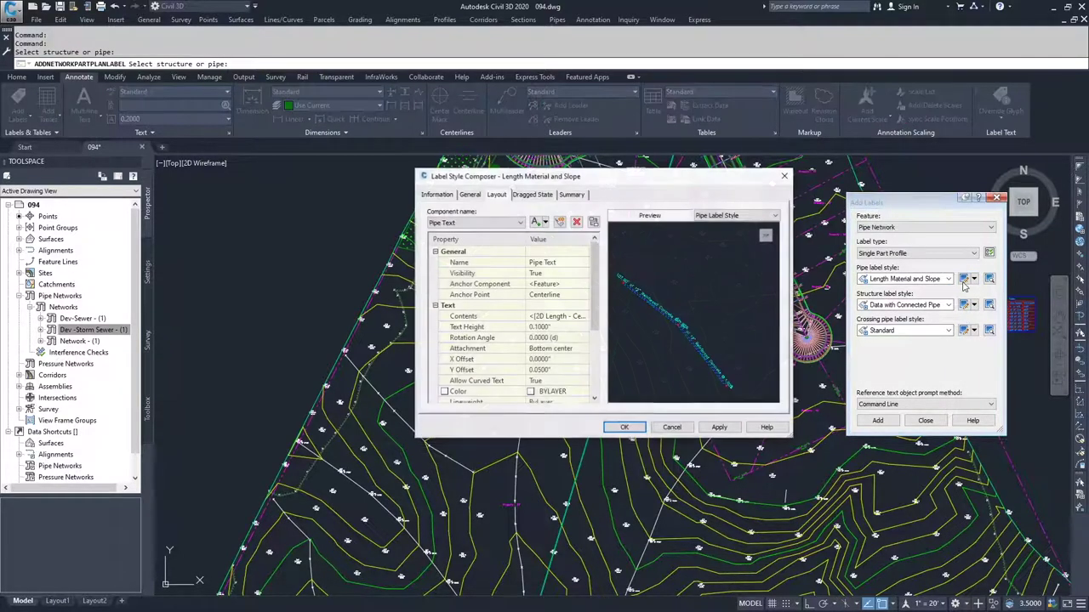
Step: Close the Length Material and Slope style composer, leaving Pipe Text unchanged
click(506, 223)
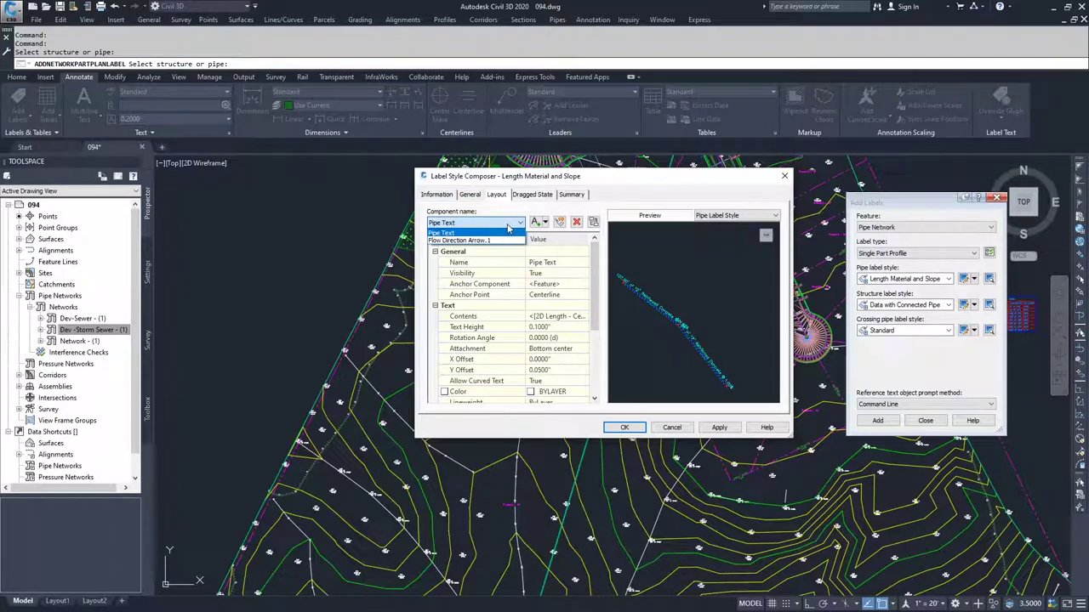
click(472, 232)
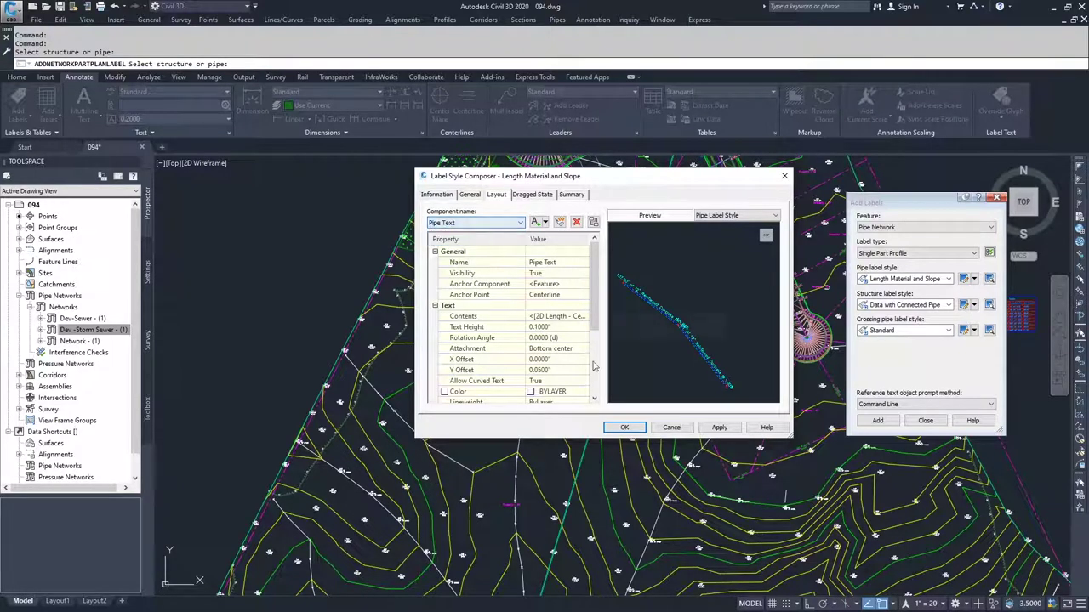
click(623, 429)
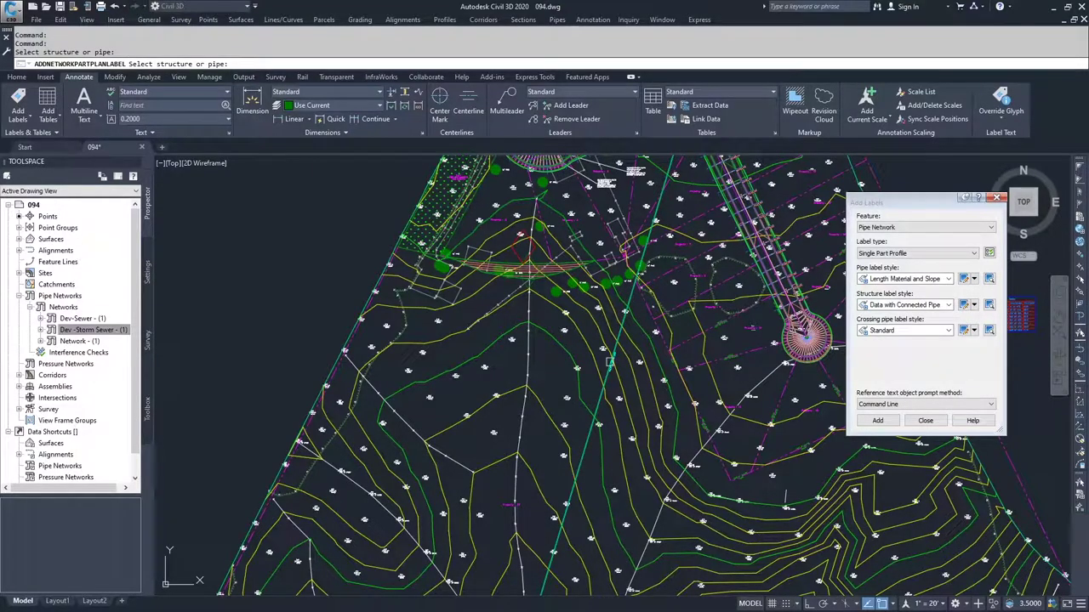
Step: Set the label type to Single Part Profile again
scroll(680, 378, down, 6)
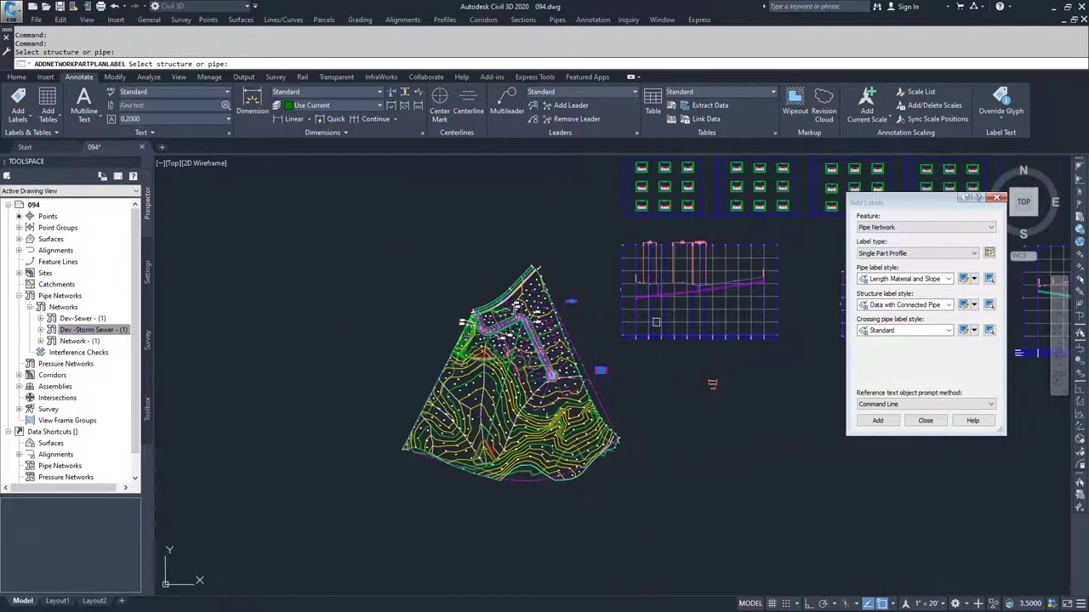
click(916, 255)
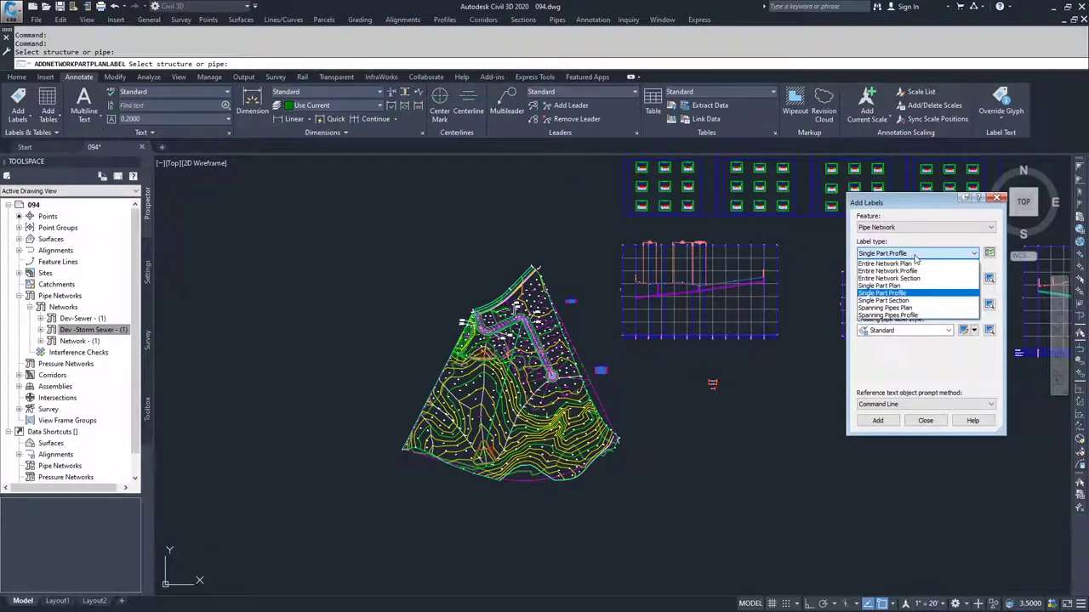
click(882, 292)
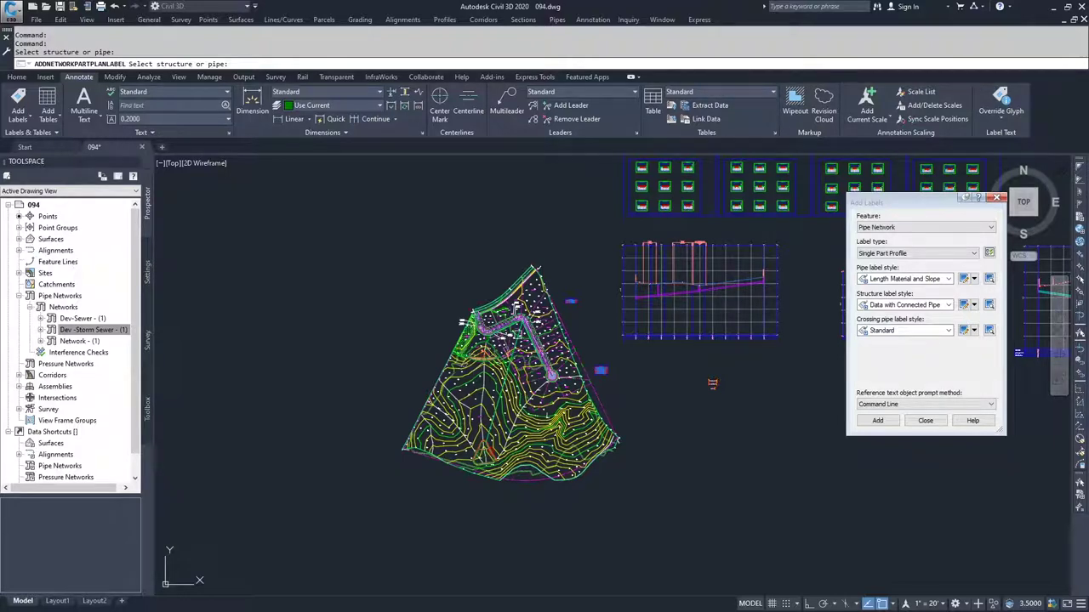
Step: Pick the storm pipe in the profile view to add its 992.01' of 12" @ 1.47% label
mouse_move(718, 404)
middle_down()
mouse_move(376, 369)
mouse_move(277, 371)
middle_up()
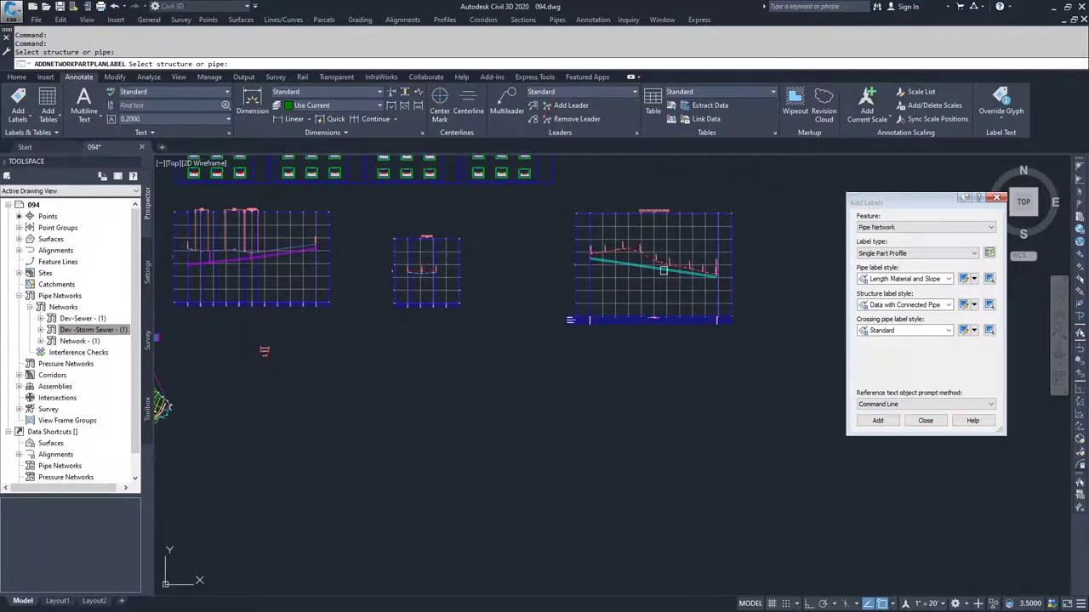
scroll(660, 276, up, 7)
double_click(656, 264)
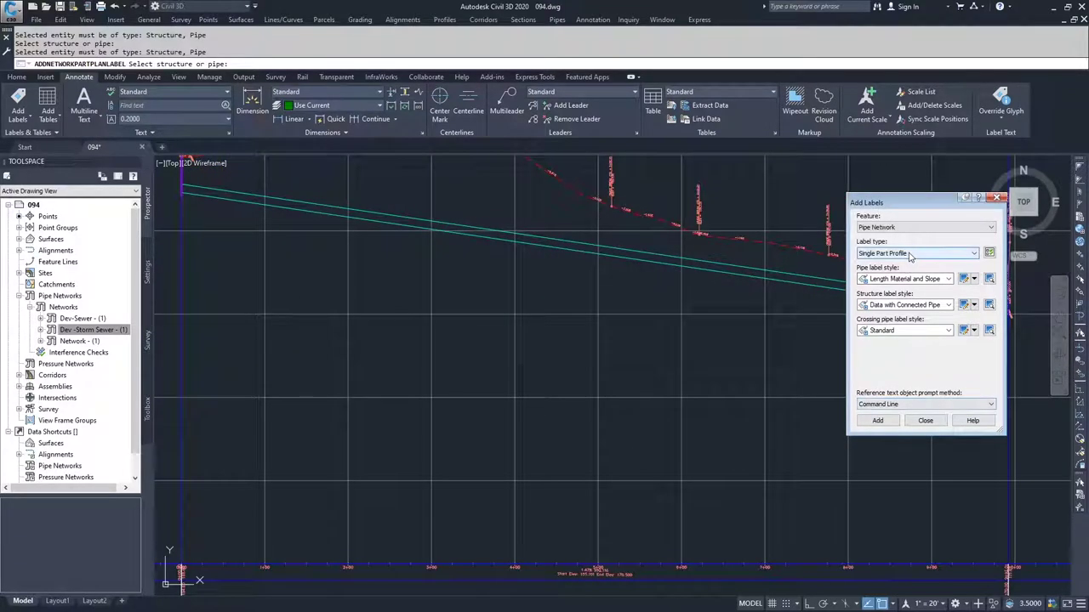
click(877, 420)
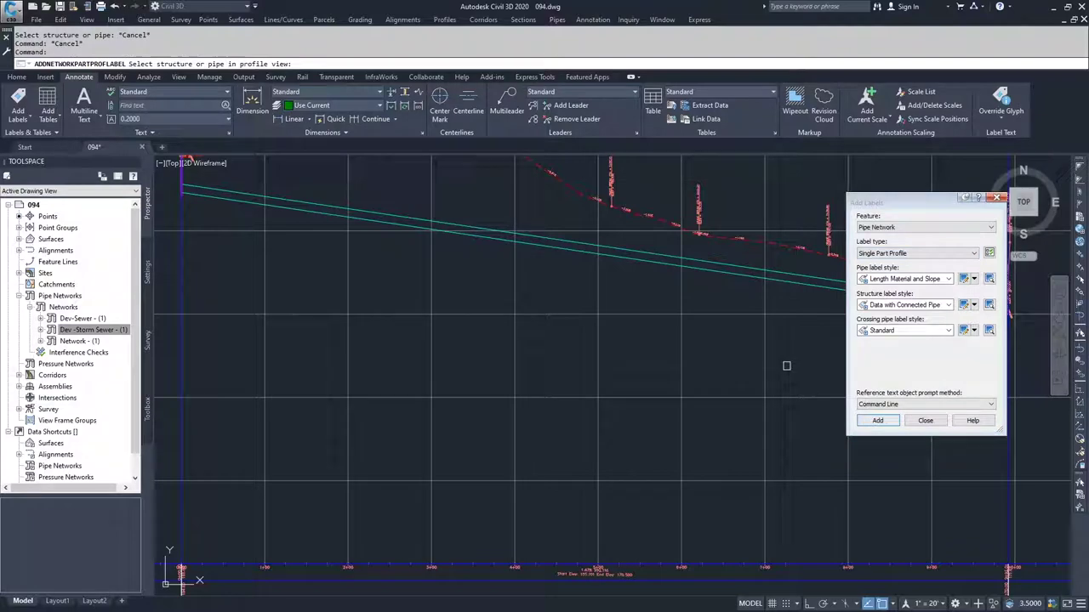
click(583, 243)
scroll(593, 242, up, 5)
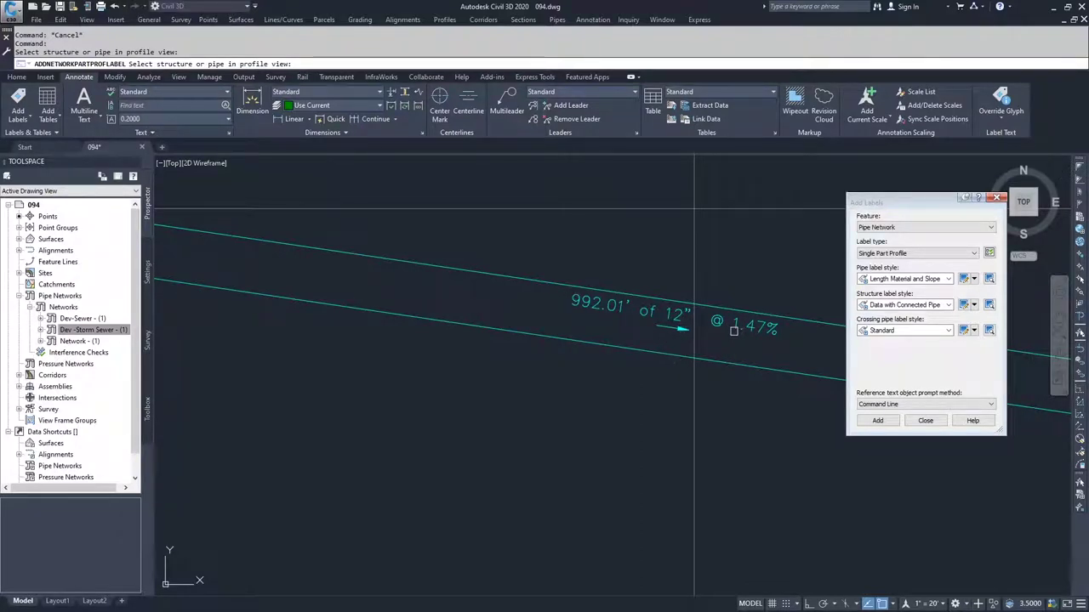
Step: Choose Single Part Plan with the Name Only (Storm) structure style and start adding labels
scroll(733, 332, down, 5)
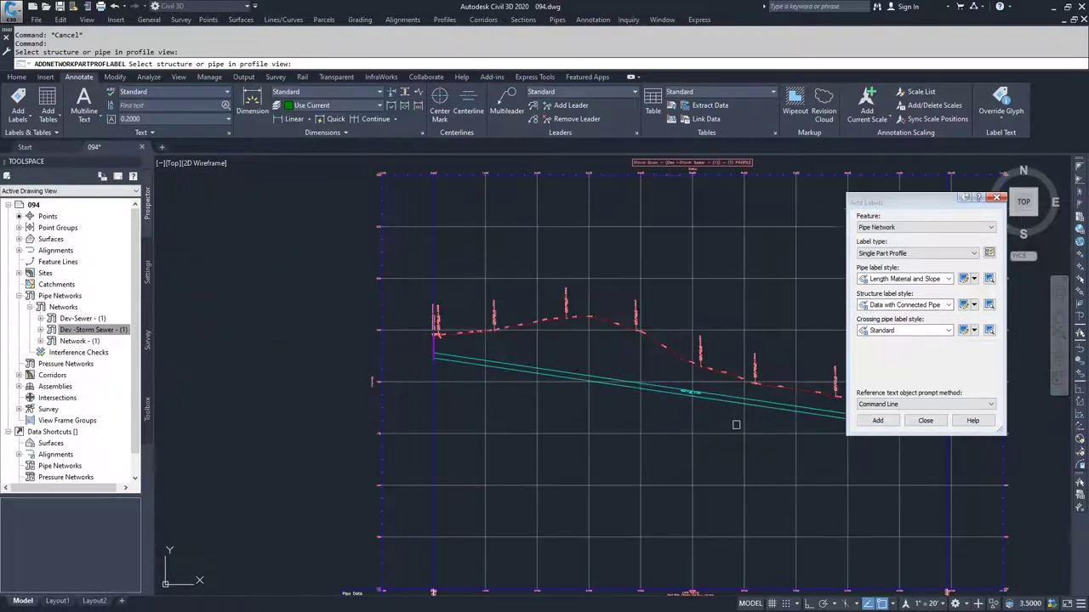
click(903, 254)
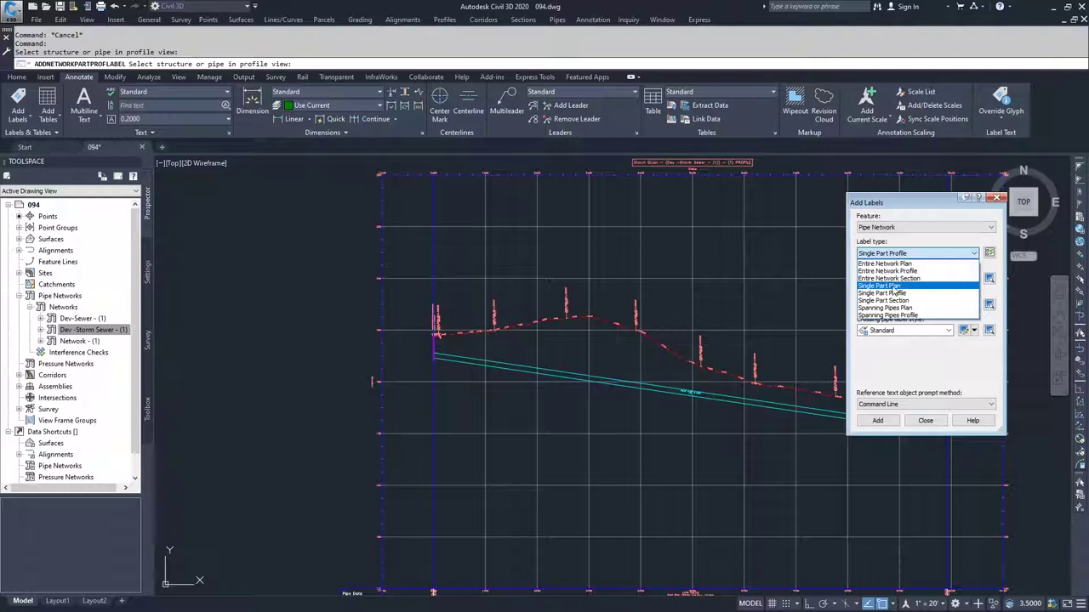
click(901, 287)
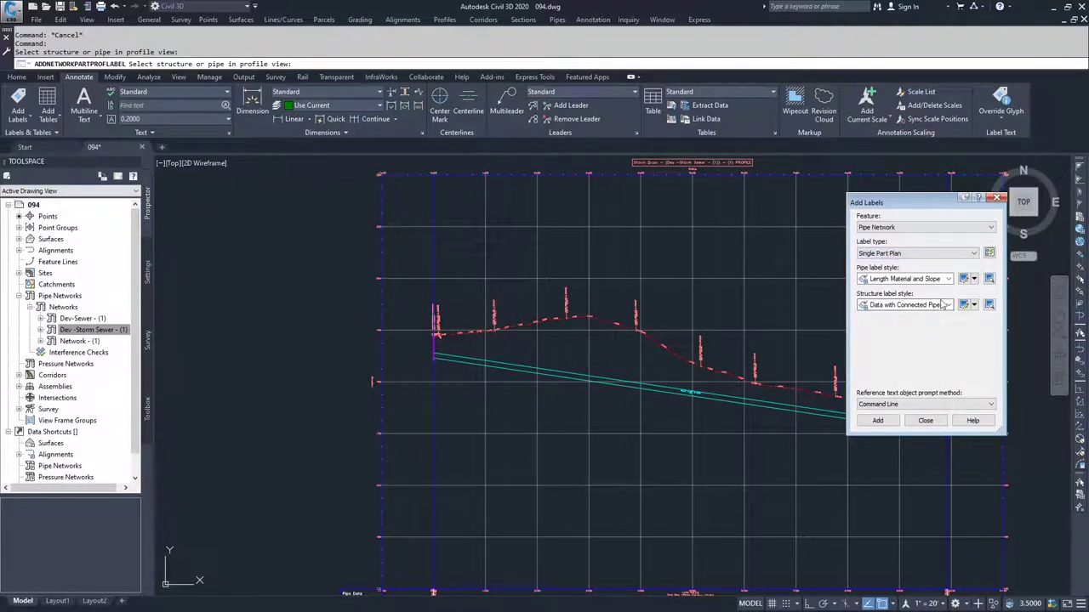
click(944, 306)
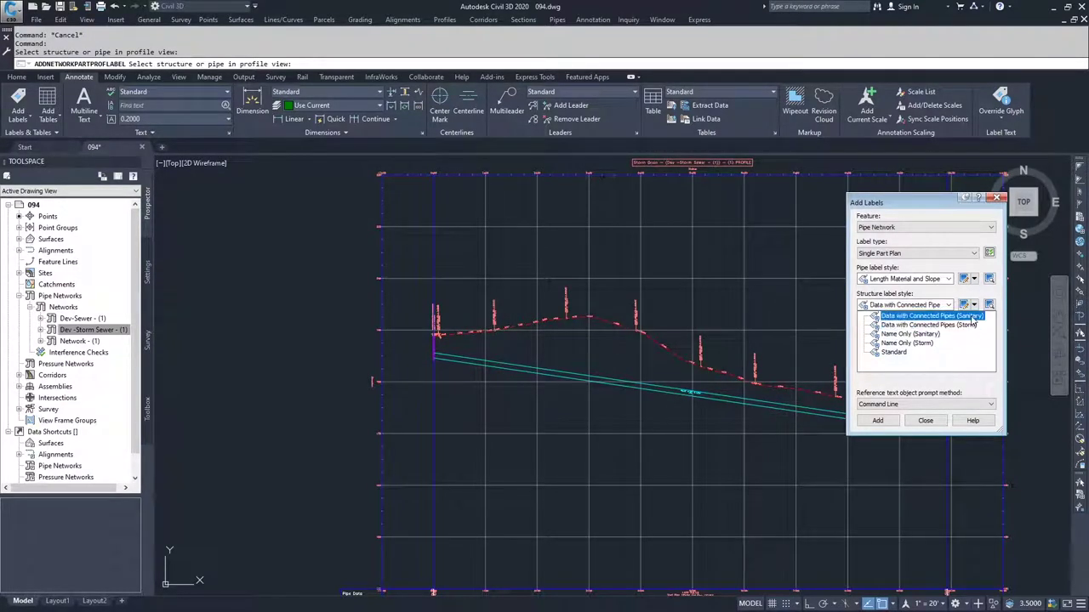
click(924, 344)
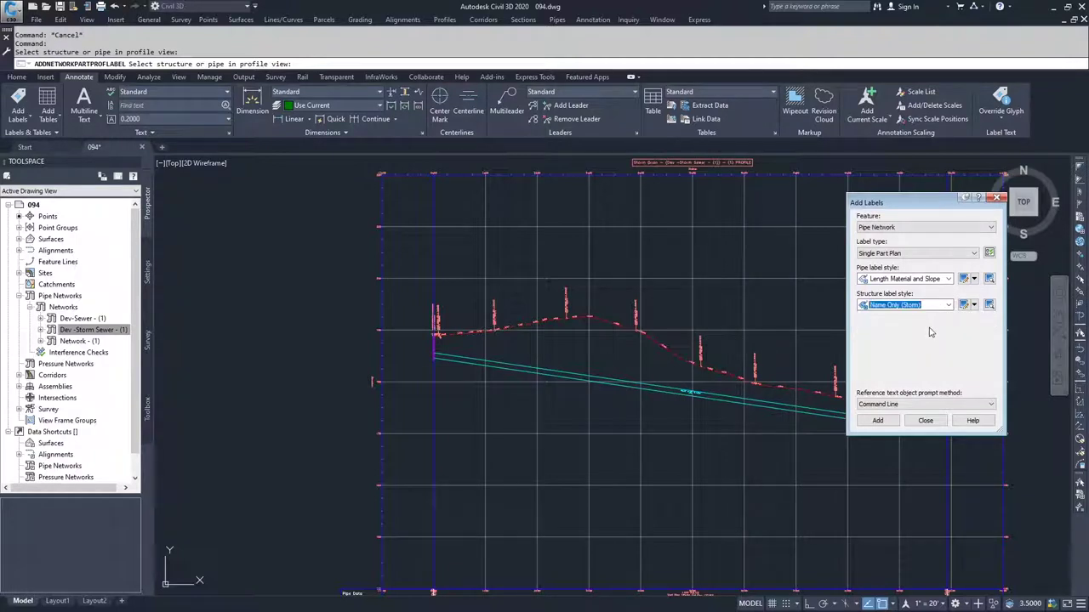
click(877, 420)
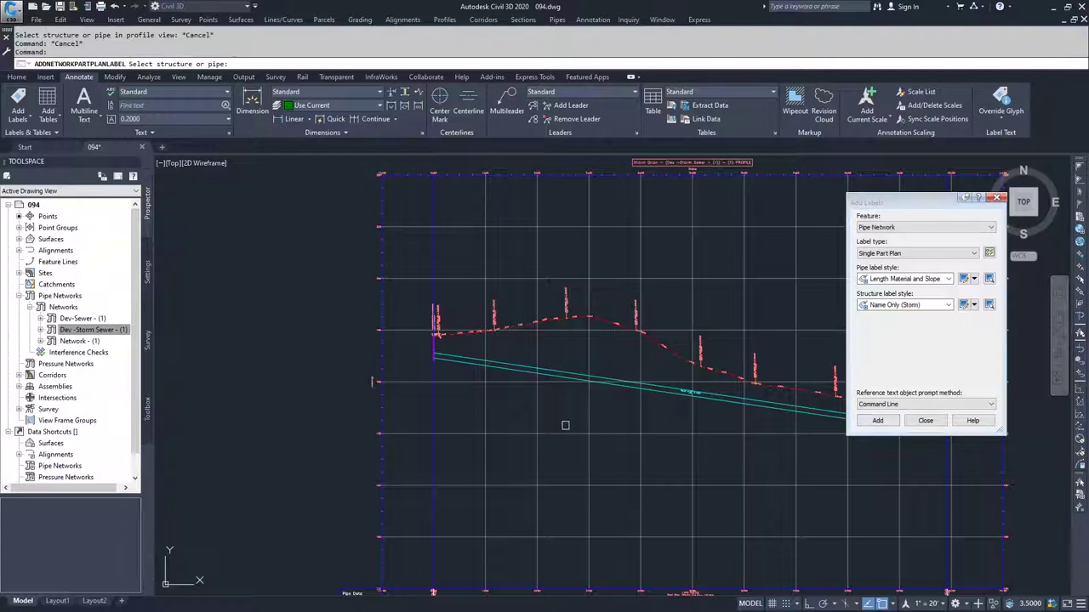
Step: Pick the structure at the pipe end in plan to label it STRUCTURE - (8)
scroll(462, 427, down, 4)
scroll(462, 427, down, 5)
mouse_move(421, 449)
middle_down()
mouse_move(492, 430)
mouse_move(668, 414)
middle_up()
scroll(502, 398, up, 6)
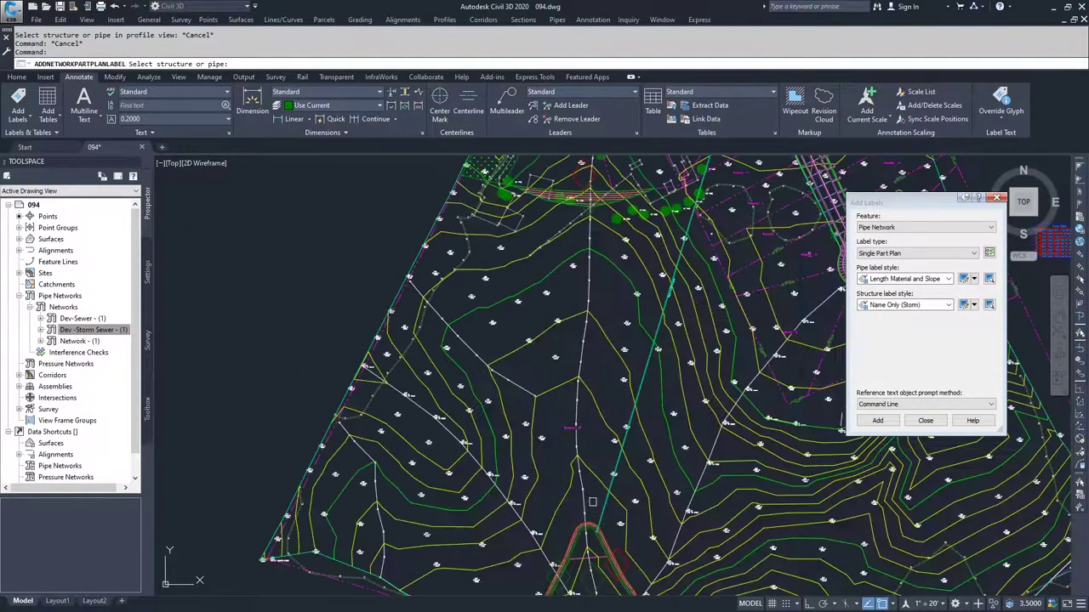
scroll(592, 502, up, 6)
click(636, 463)
scroll(629, 463, down, 3)
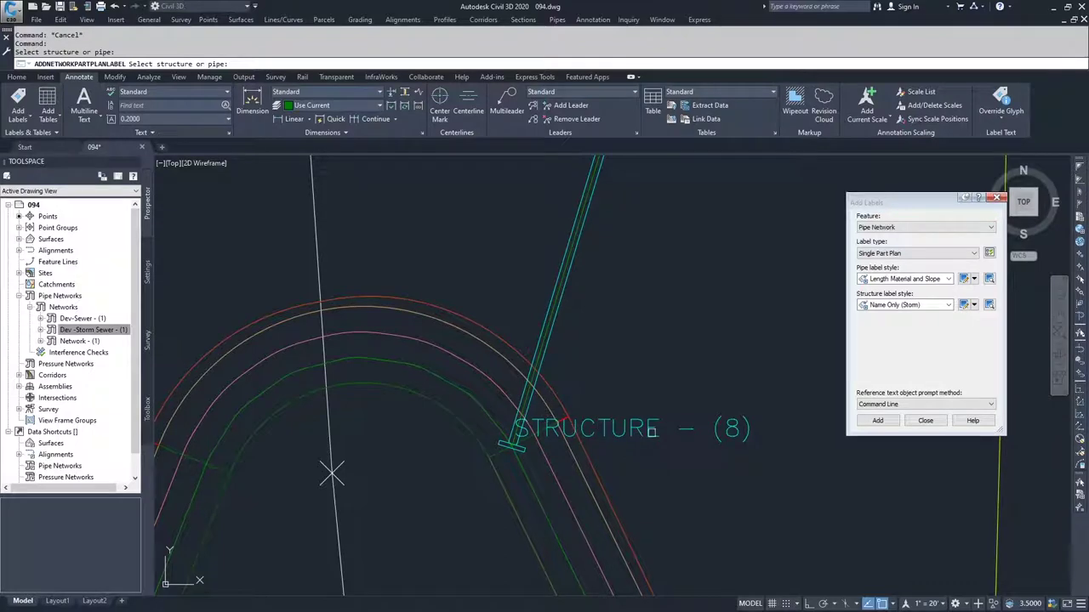
scroll(693, 390, down, 3)
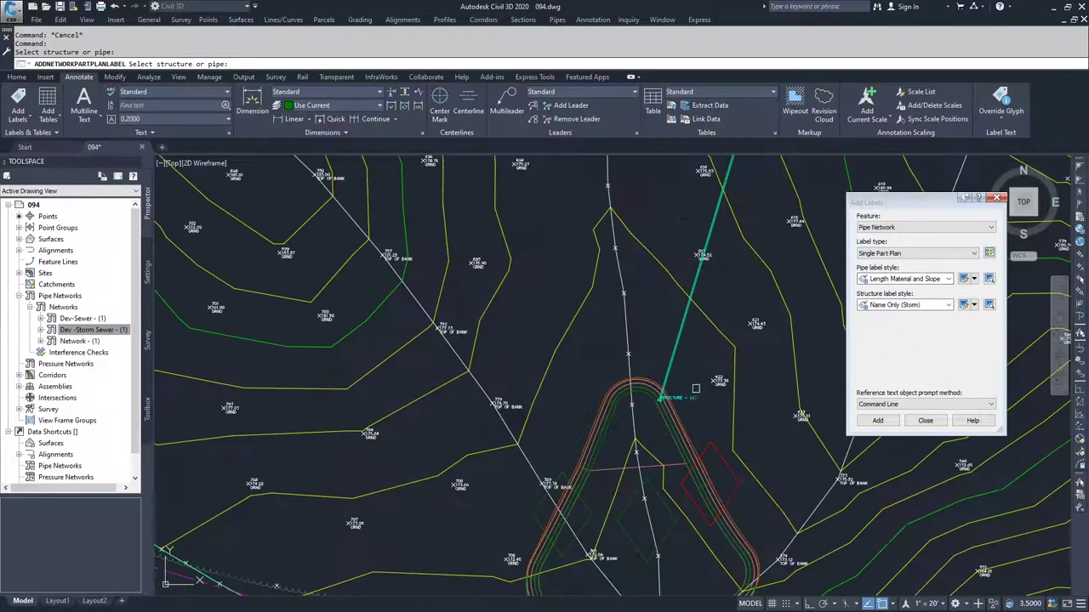
click(911, 255)
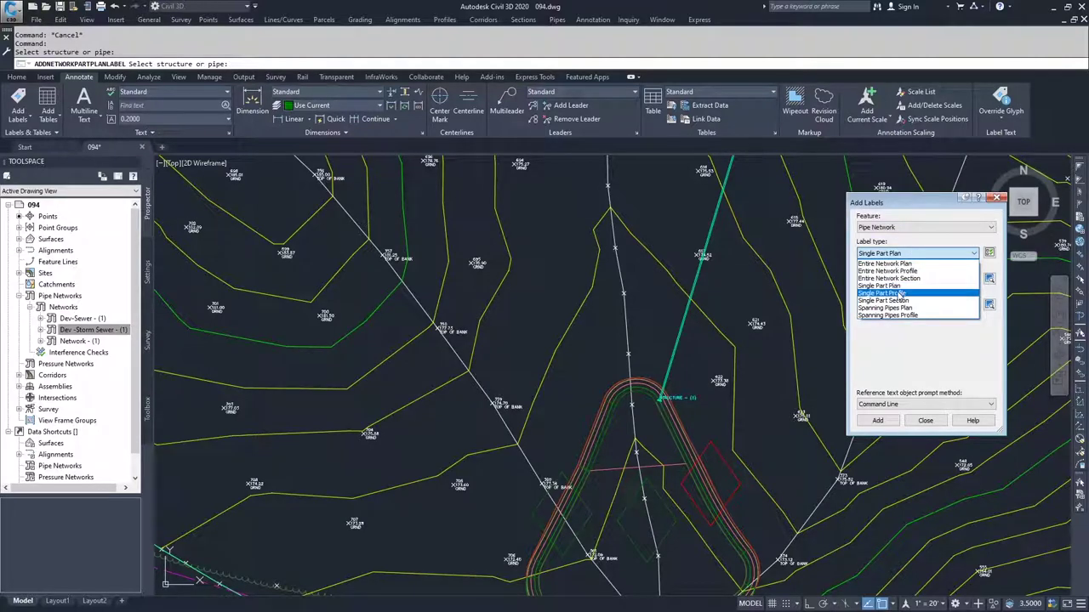
Step: Choose Single Part Profile with Name Only (Storm), start adding, and move to the profile structure
click(893, 293)
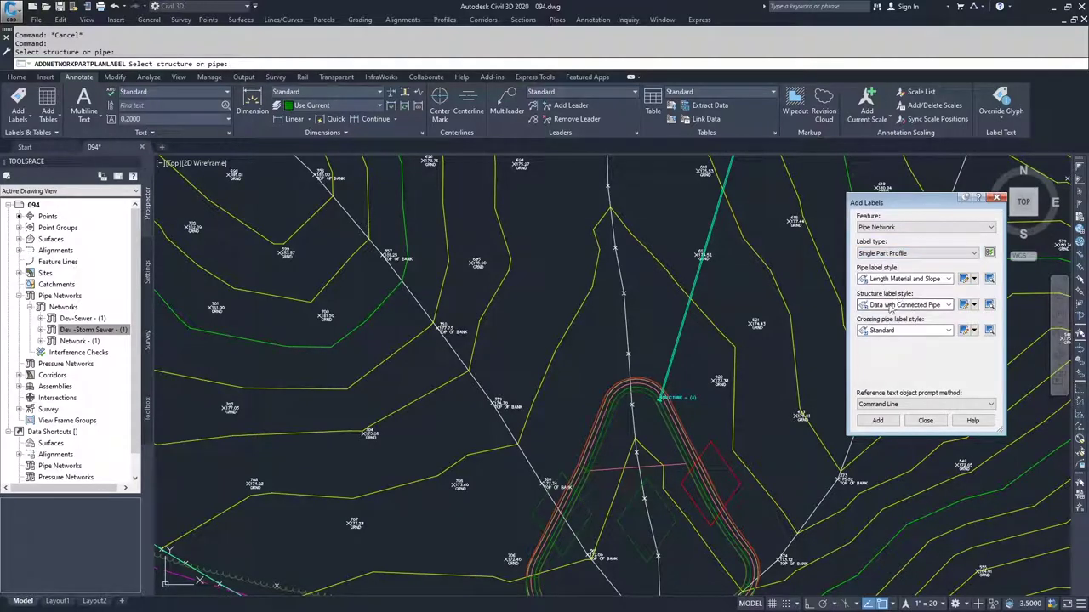
click(897, 304)
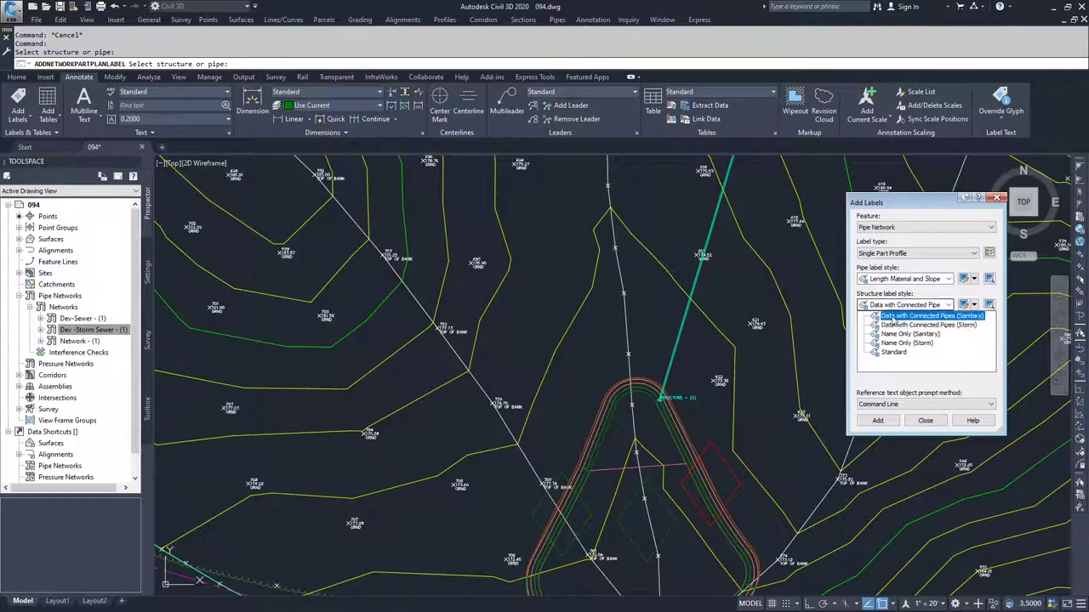
click(909, 343)
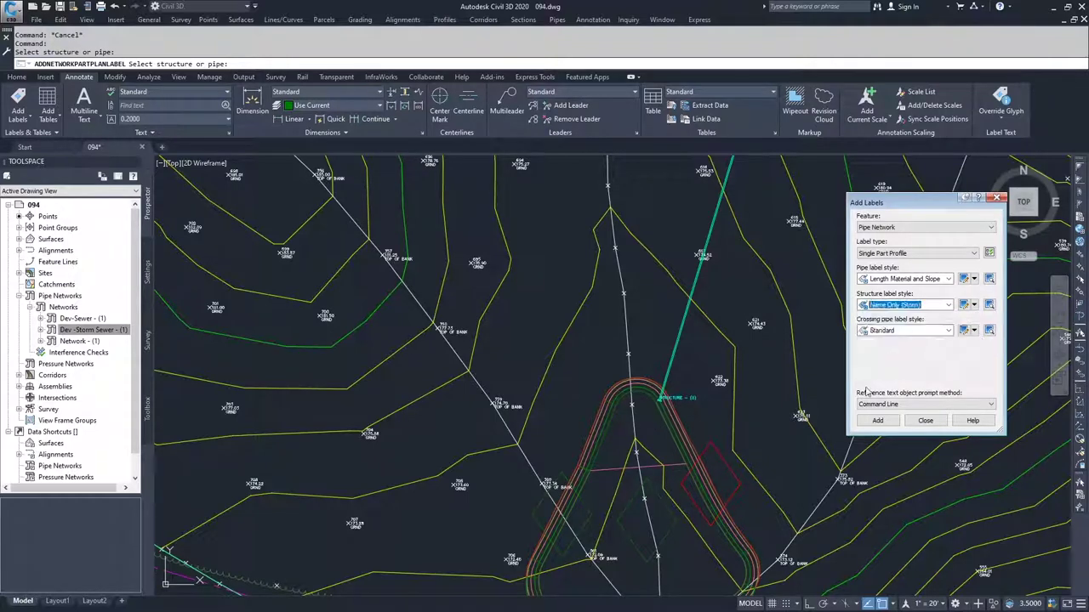
click(877, 420)
scroll(829, 338, down, 6)
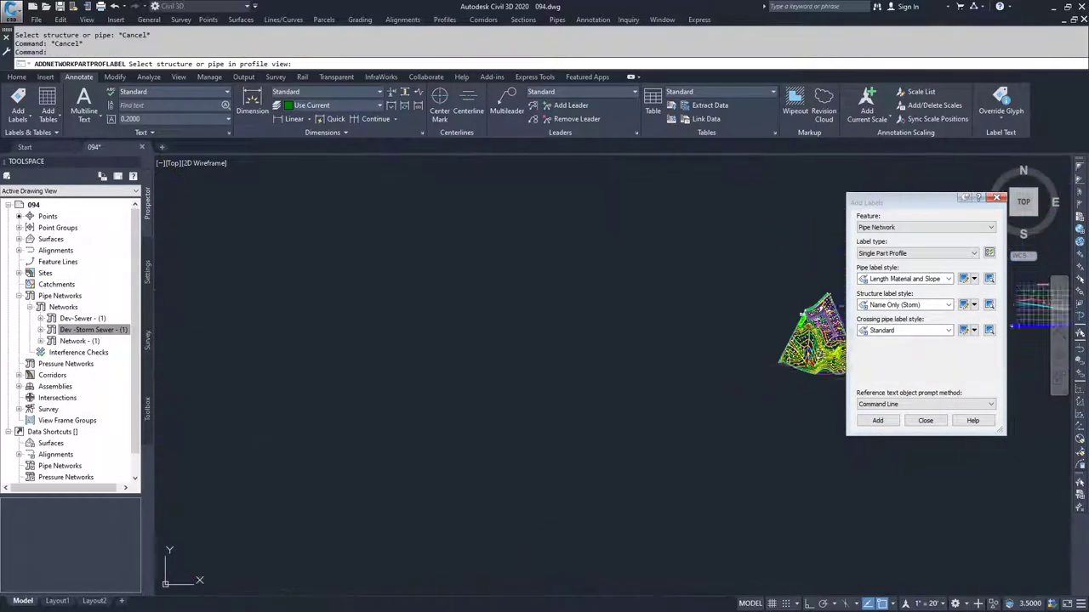
middle_drag(812, 336, 455, 302)
scroll(721, 273, up, 10)
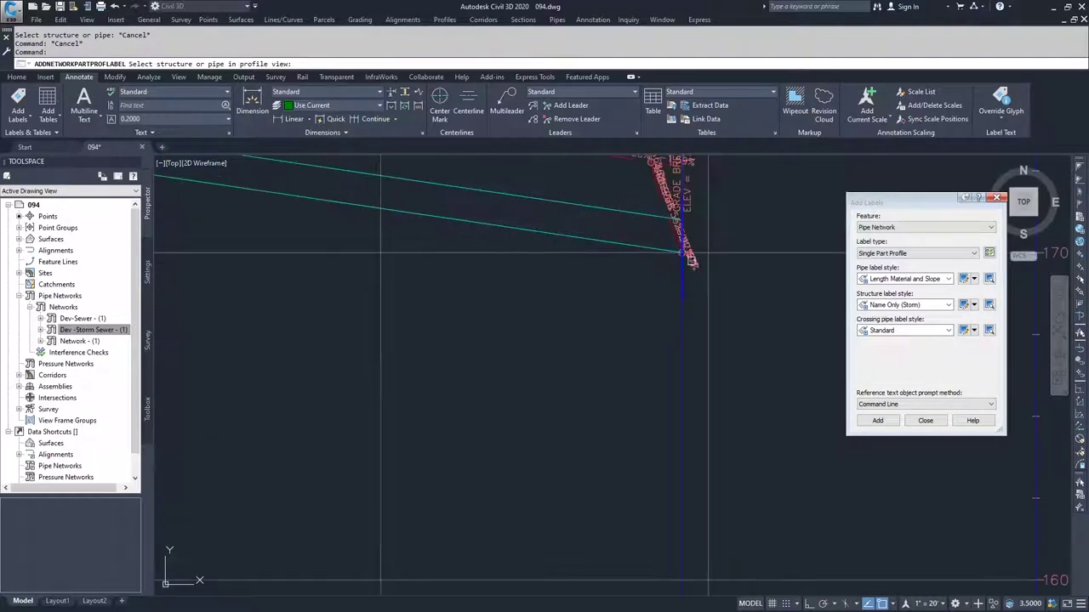
scroll(659, 271, down, 2)
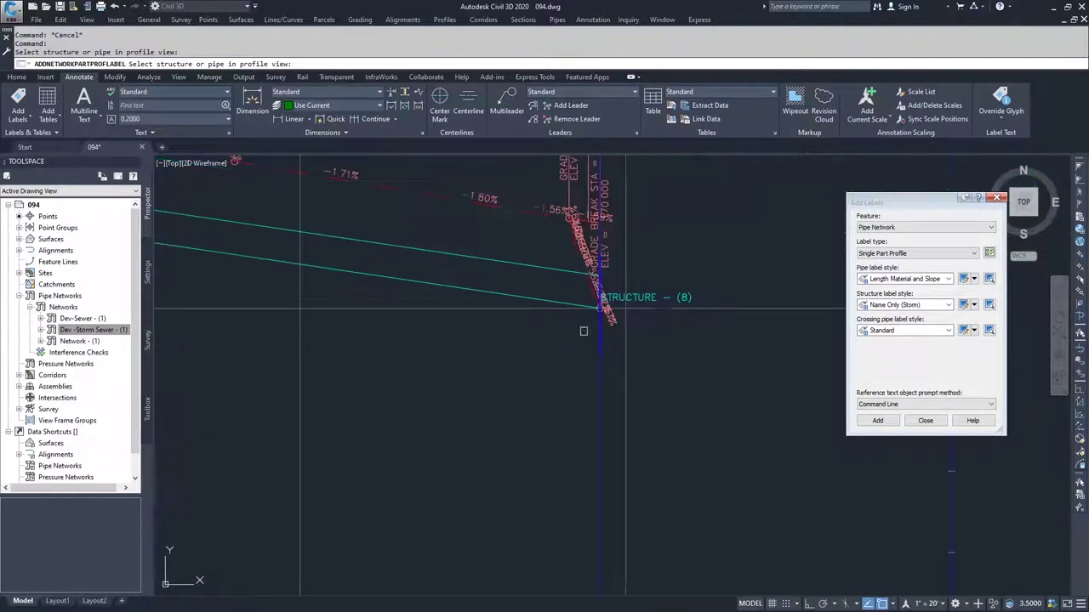